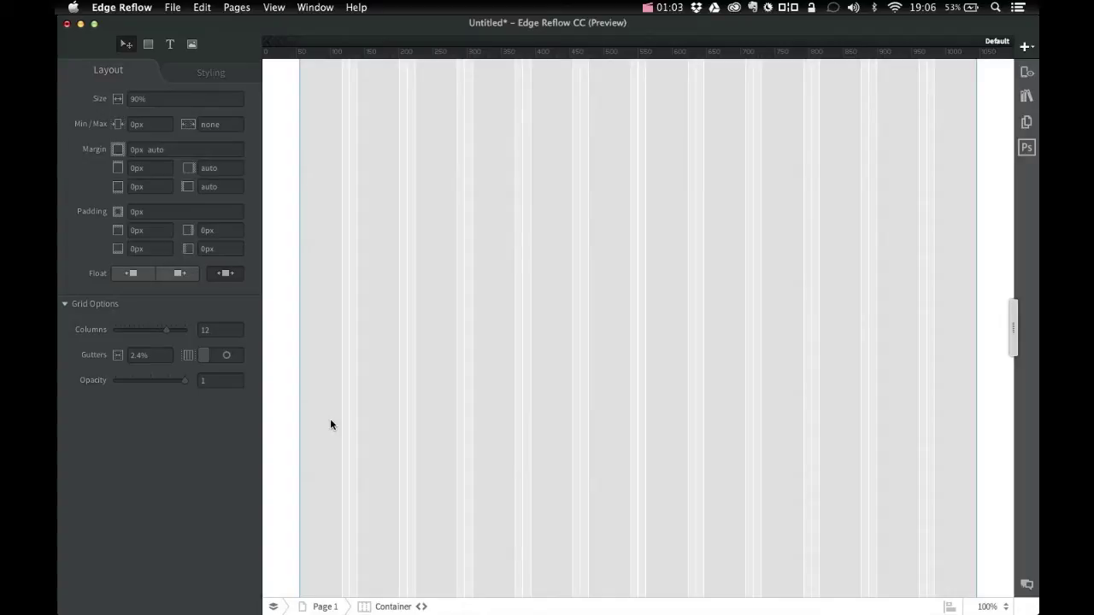
# Step: Pick the Box tool and browse the View menu for experimental web feature settings
pyautogui.click(148, 44)
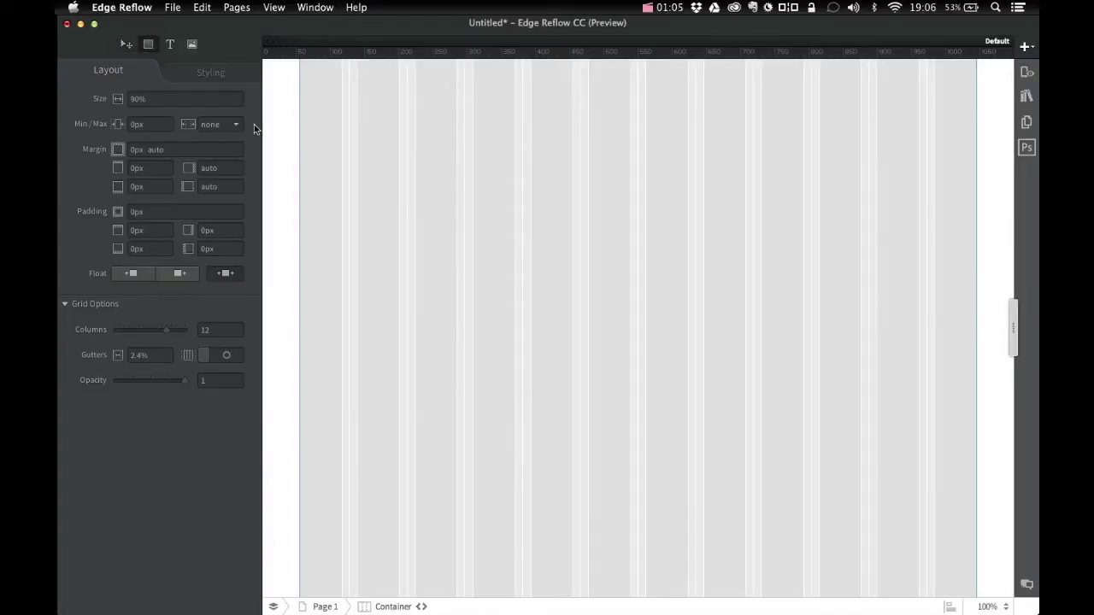
pyautogui.click(277, 8)
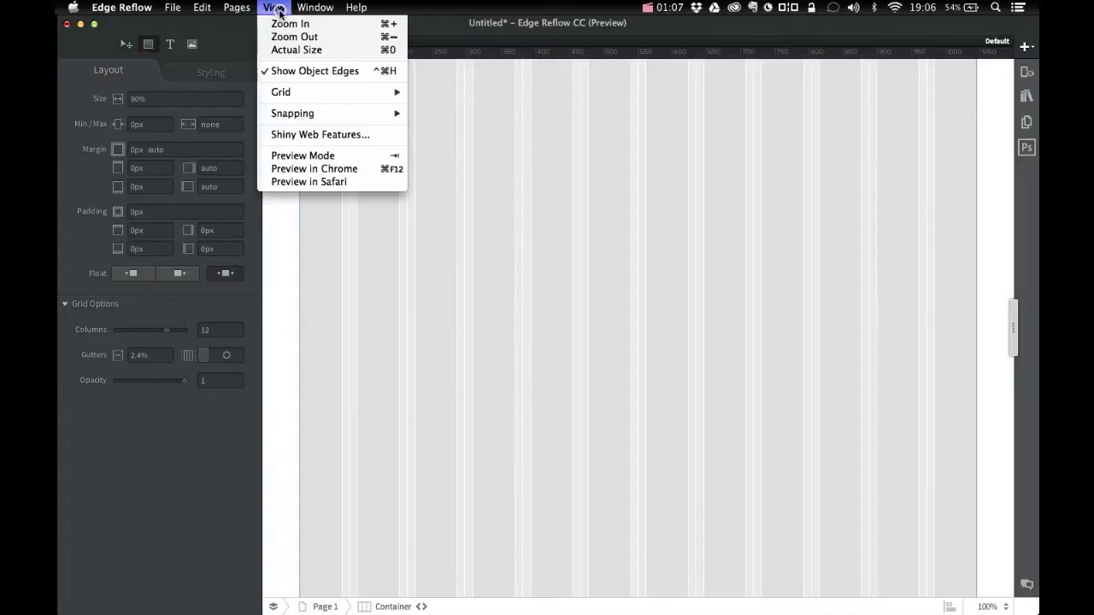
# Step: Enable CSS Regions in the Shiny Web Features settings
pyautogui.click(315, 134)
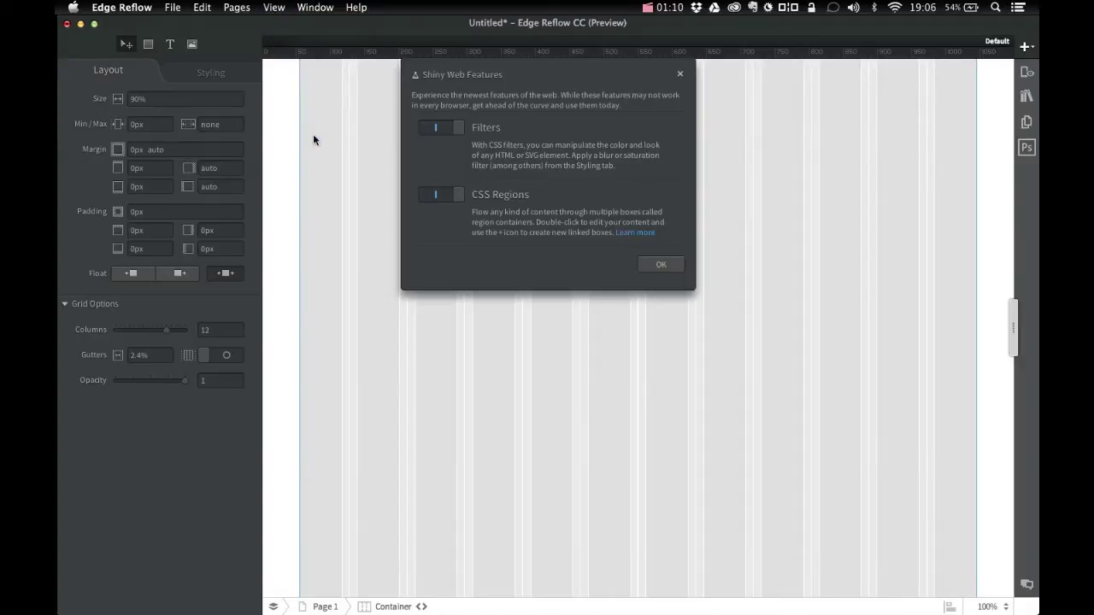
pyautogui.click(436, 196)
pyautogui.click(667, 264)
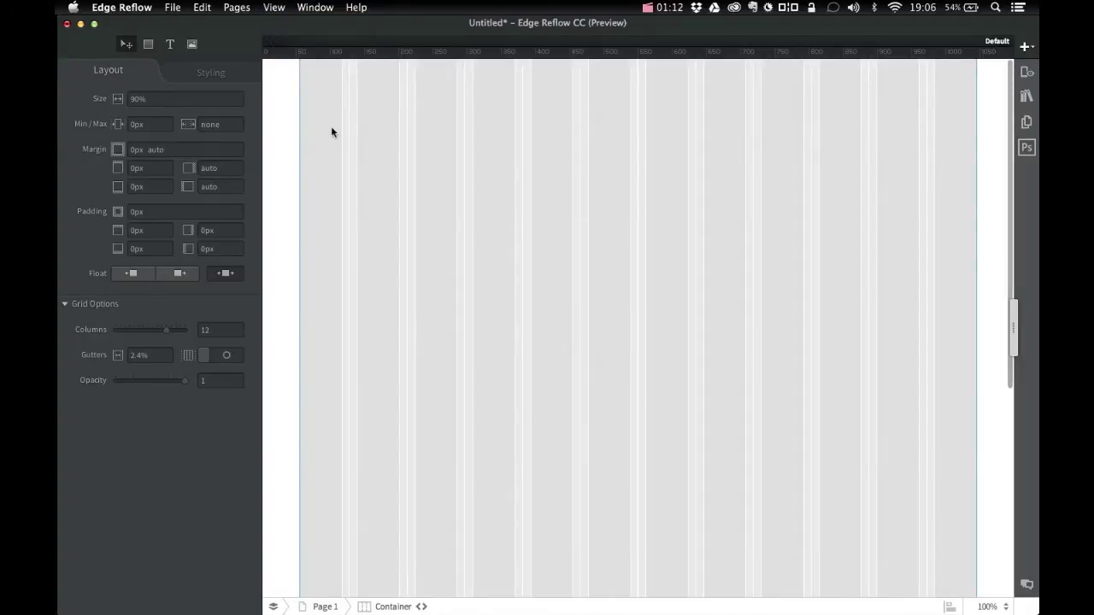
# Step: Draw a tall box, about 31.73% wide and 552px high, at the upper left
pyautogui.click(147, 44)
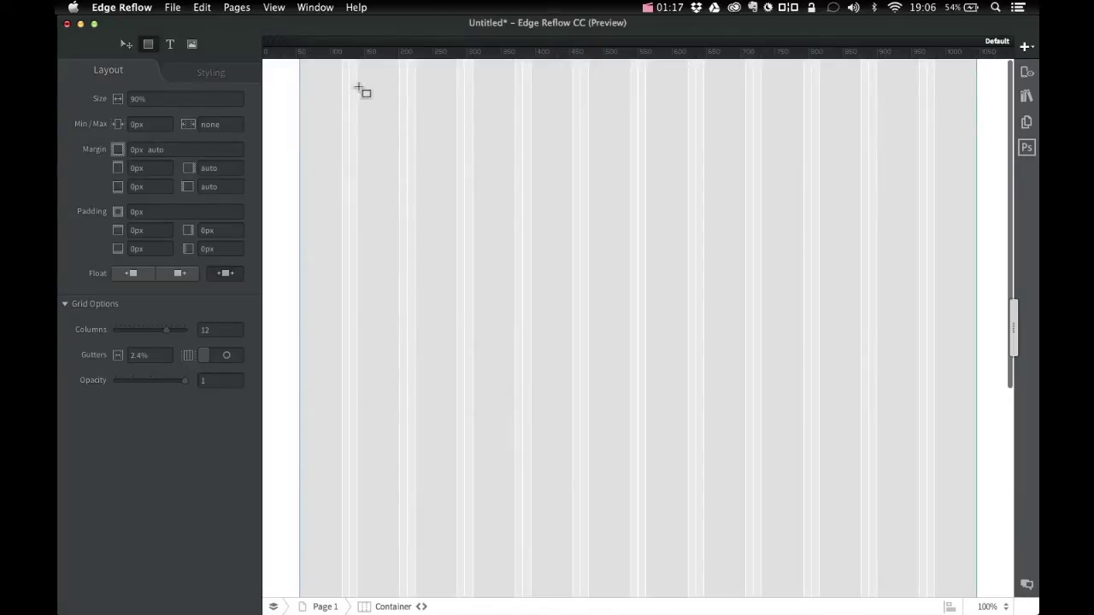
pyautogui.moveTo(357, 86); pyautogui.dragTo(581, 440)
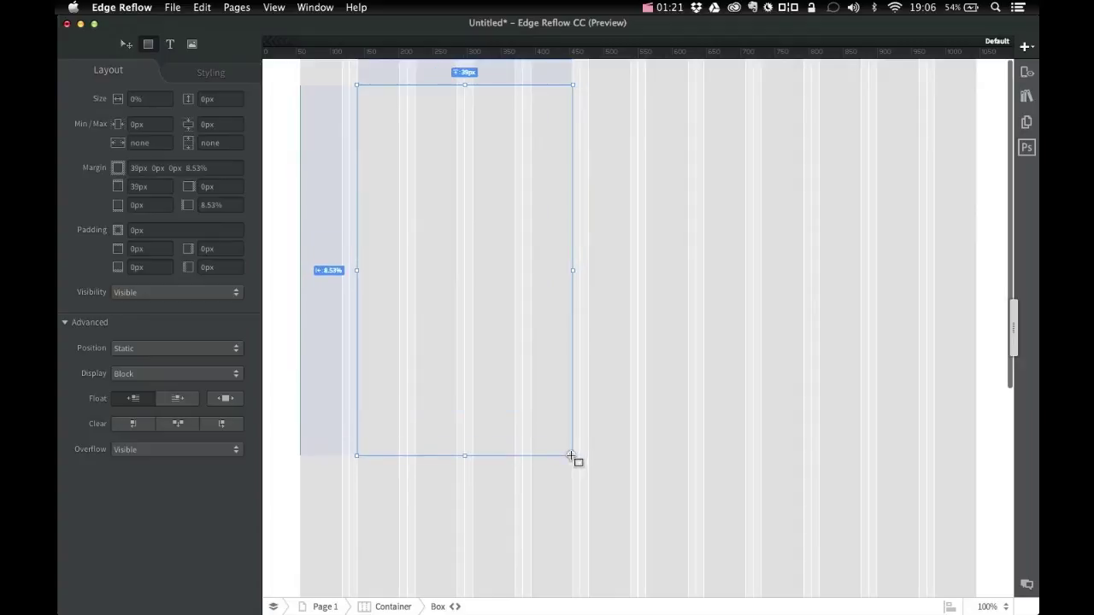
pyautogui.moveTo(580, 440); pyautogui.dragTo(572, 463)
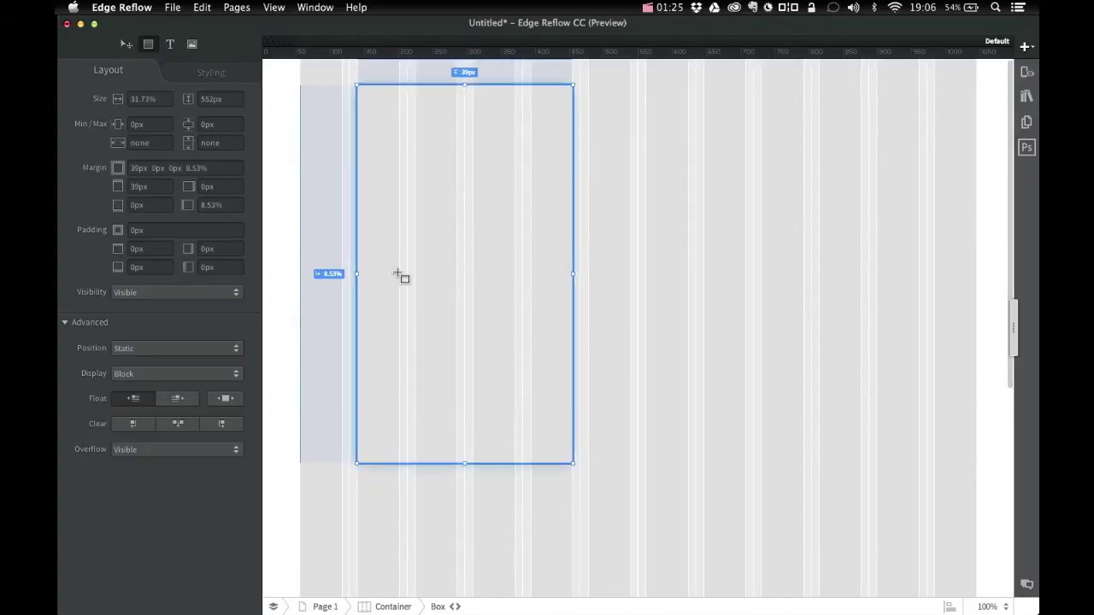
pyautogui.rightClick(414, 225)
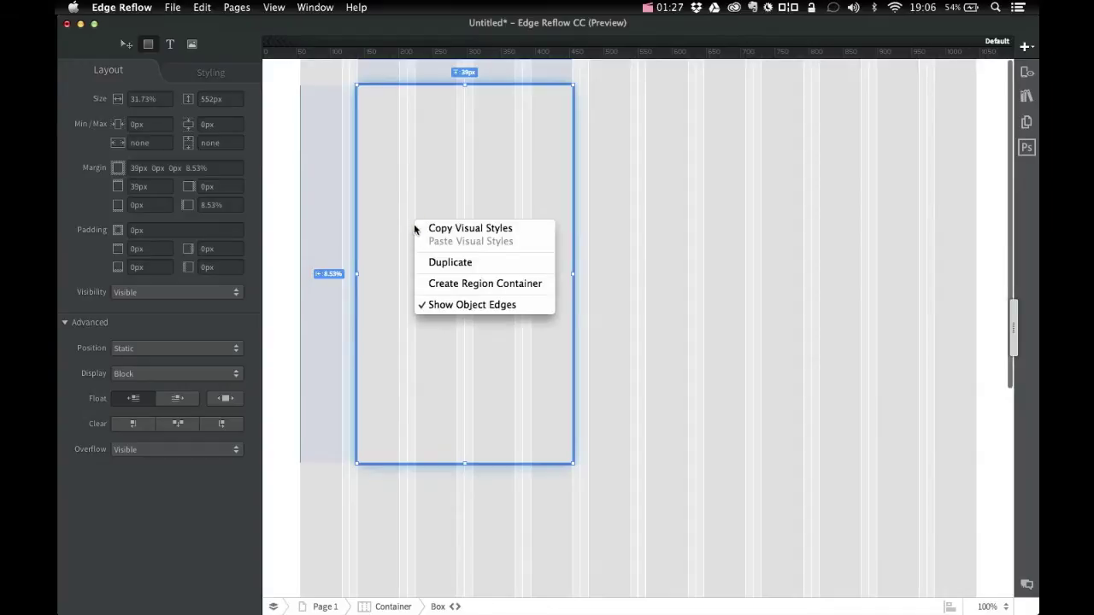
# Step: Apply Create Region Container to the tall box and enter its Flow Container
pyautogui.click(444, 291)
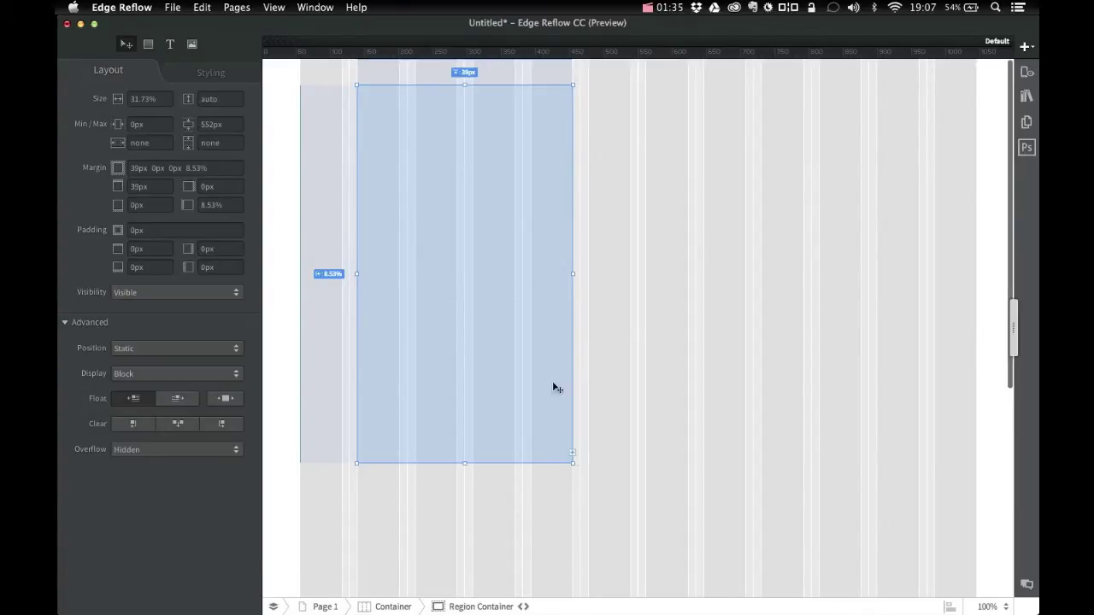
pyautogui.click(424, 193)
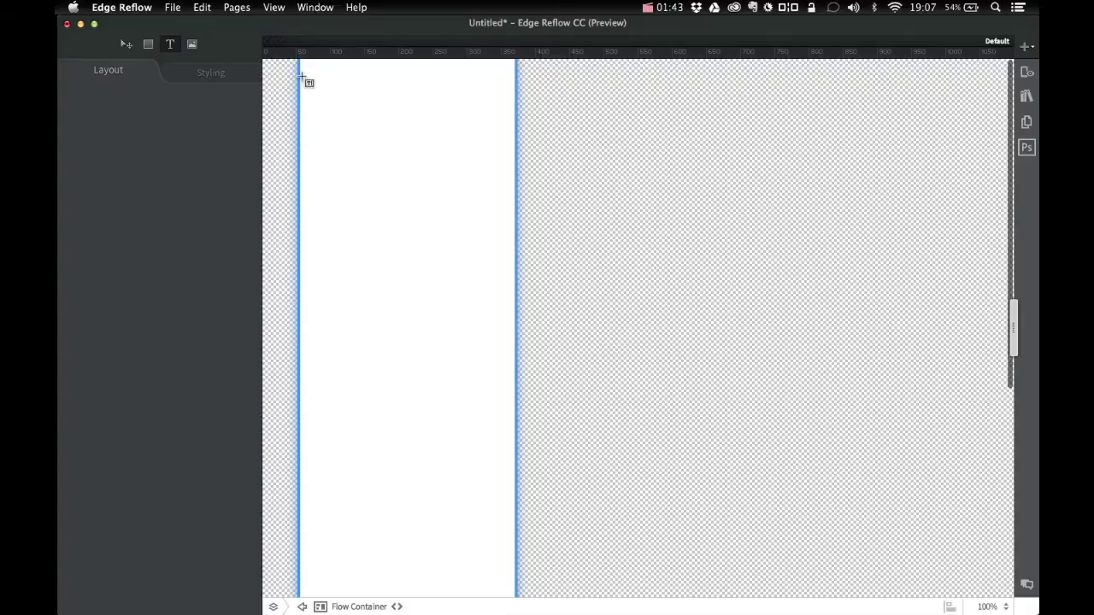
# Step: Draw a text element in the flow column and paste Lorem ipsum paragraphs into it
pyautogui.moveTo(305, 91); pyautogui.dragTo(522, 292)
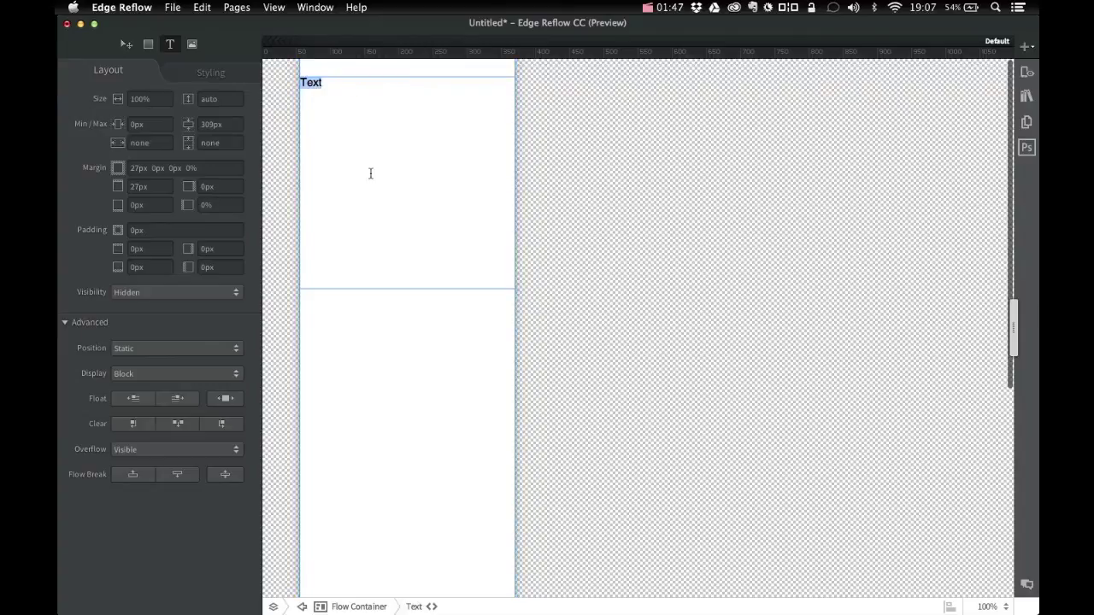
pyautogui.press('super+v')
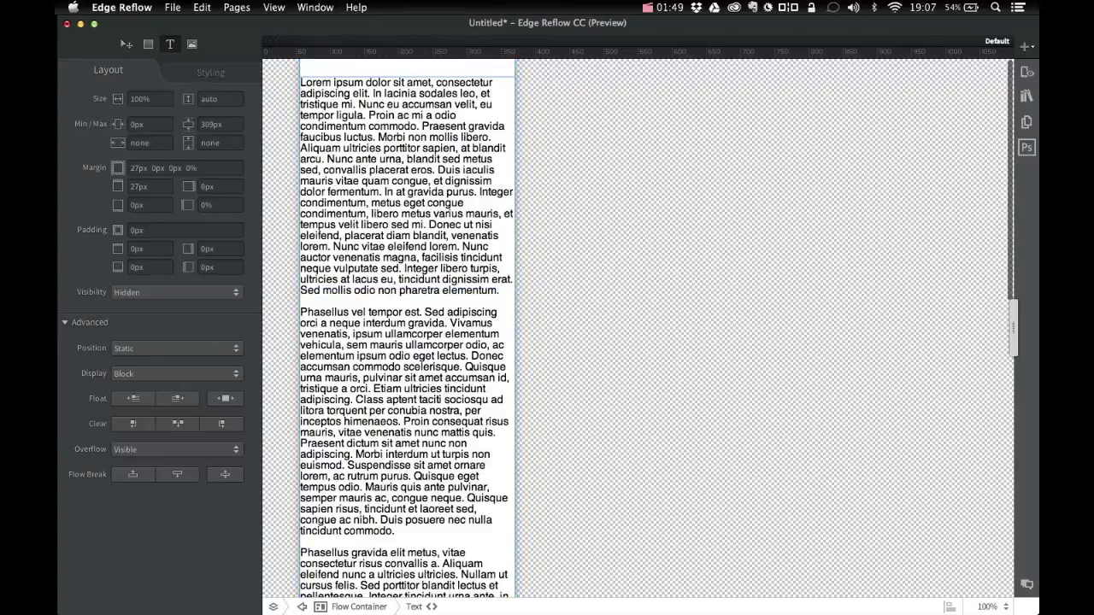
pyautogui.click(126, 44)
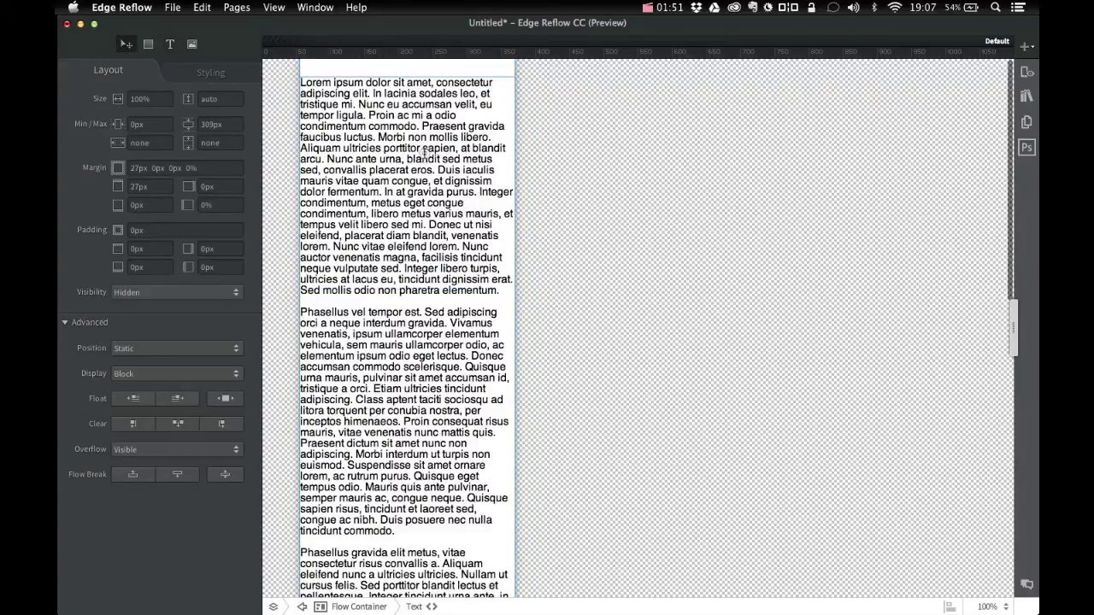
pyautogui.scroll(-10, 490, 327)
pyautogui.scroll(10, 483, 251)
# Step: Reselect the text element and start inserting an image into the flow
pyautogui.click(290, 85)
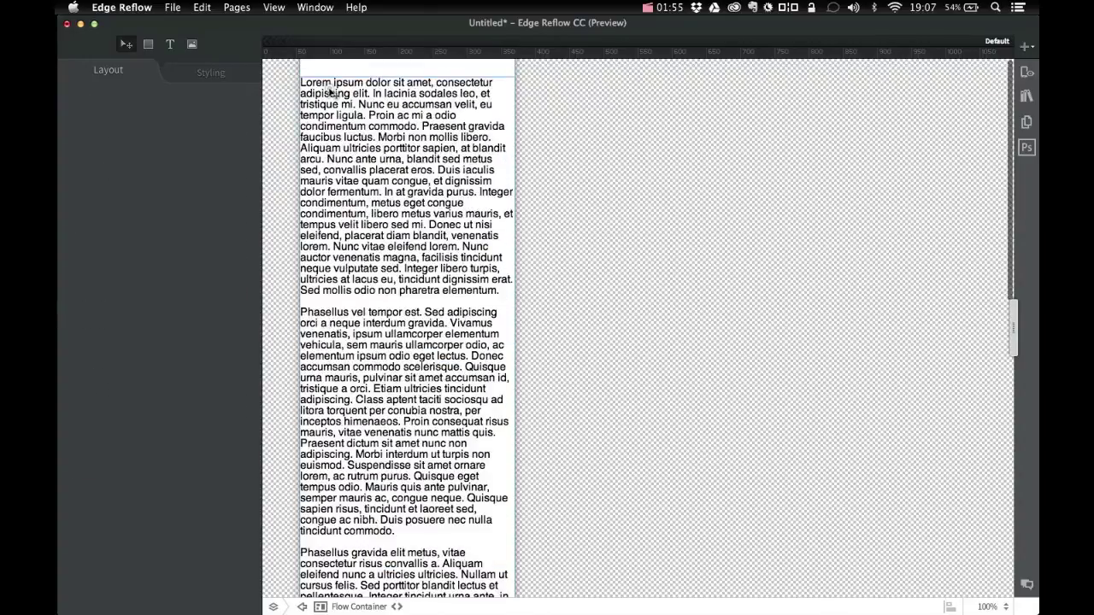
pyautogui.click(329, 90)
pyautogui.doubleClick(376, 82)
pyautogui.scroll(-10, 406, 254)
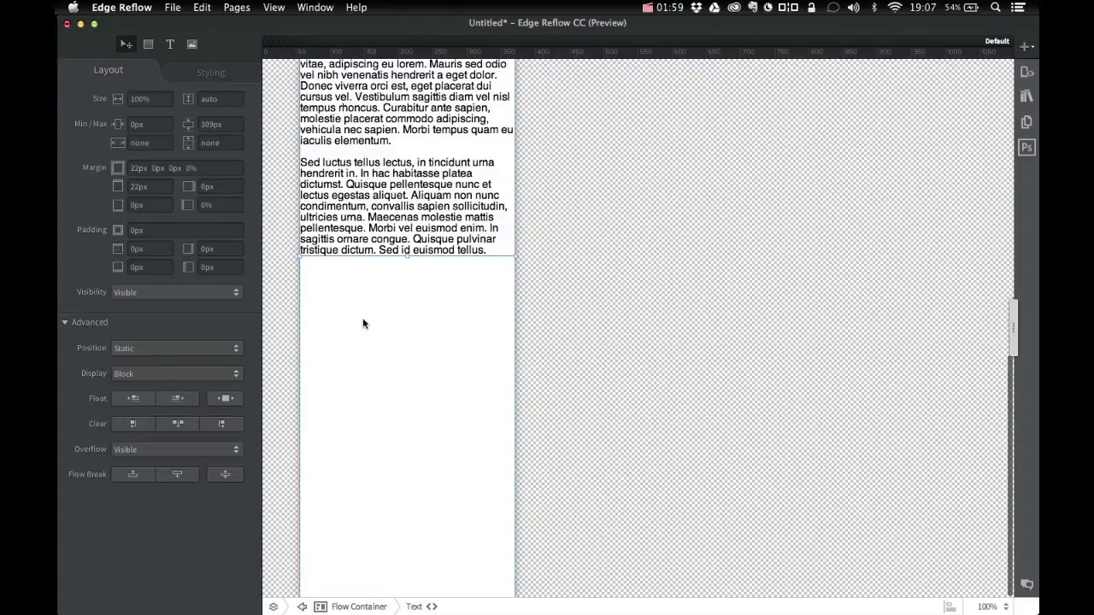
pyautogui.click(191, 43)
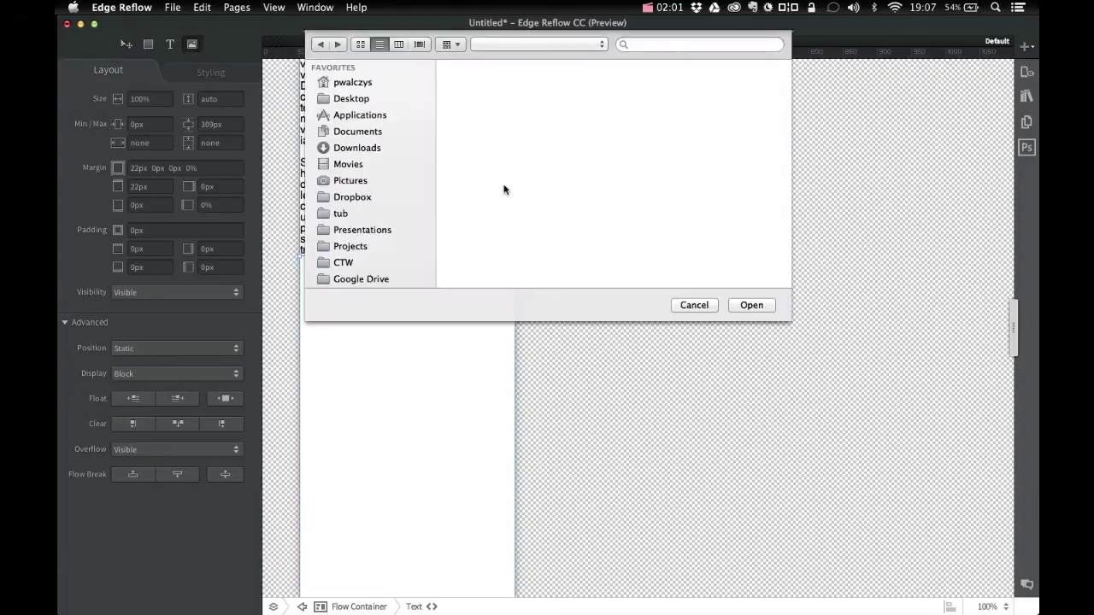
# Step: Insert the rf image below the Lorem ipsum text with a 10px top margin
pyautogui.click(479, 198)
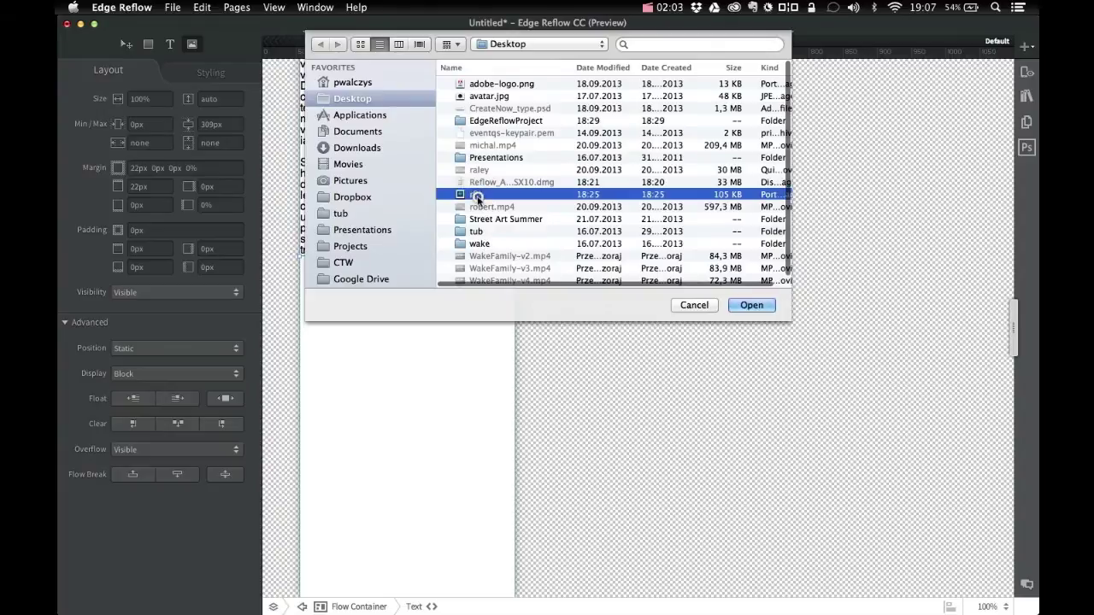
pyautogui.press('Return')
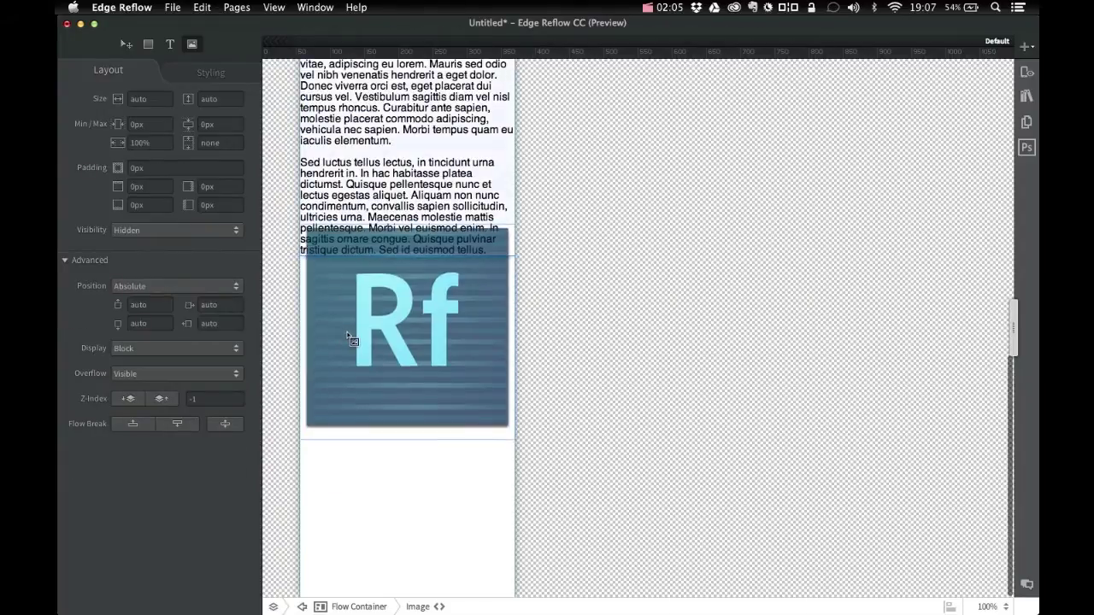
pyautogui.click(348, 368)
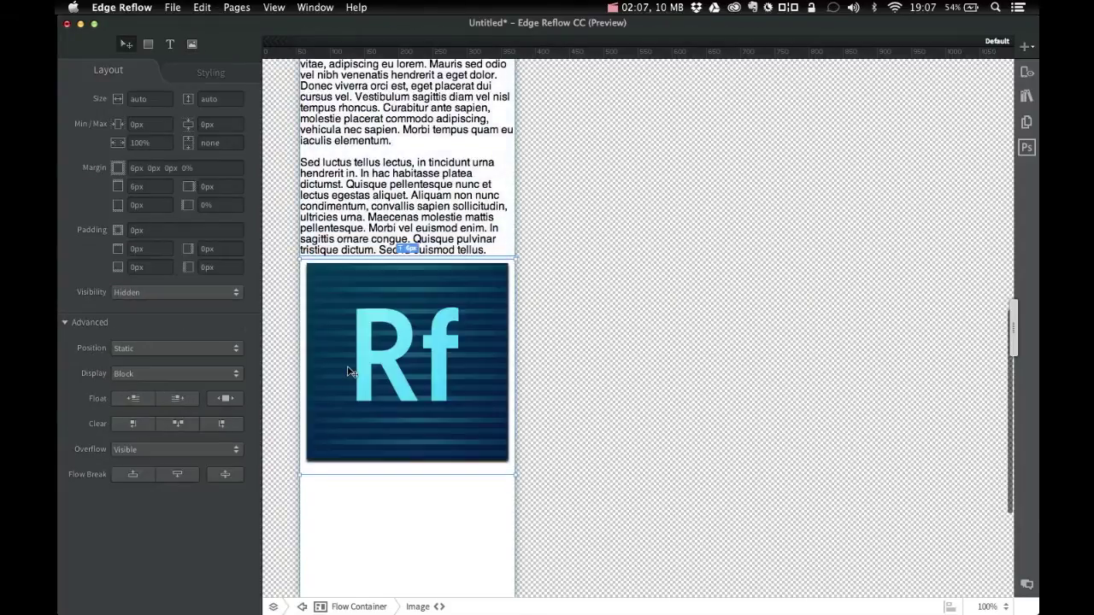
pyautogui.press('Down')
pyautogui.press('Down')
pyautogui.press('Down')
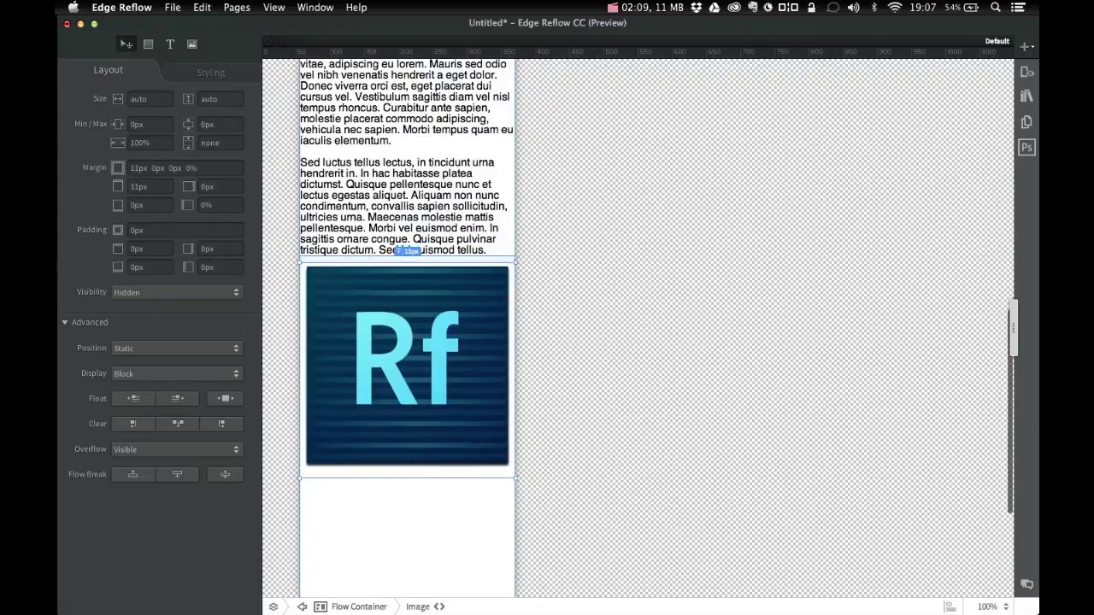
pyautogui.scroll(-3, 390, 502)
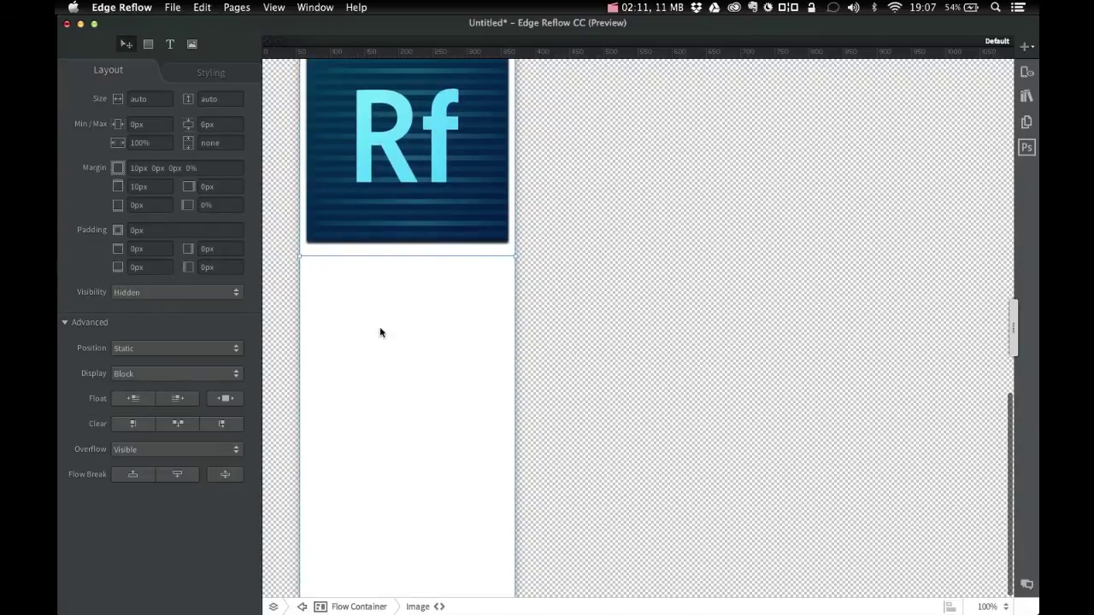
pyautogui.scroll(5, 380, 326)
pyautogui.click(373, 265)
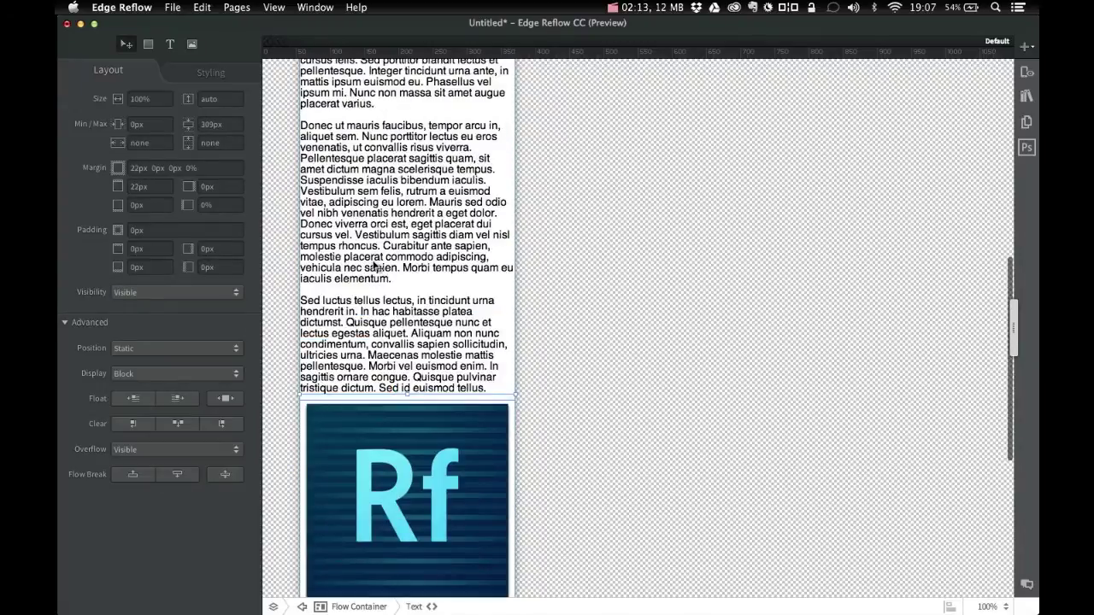
# Step: Drag the text block's top margin to leave a 10px gap below the Rf image
pyautogui.press('Down')
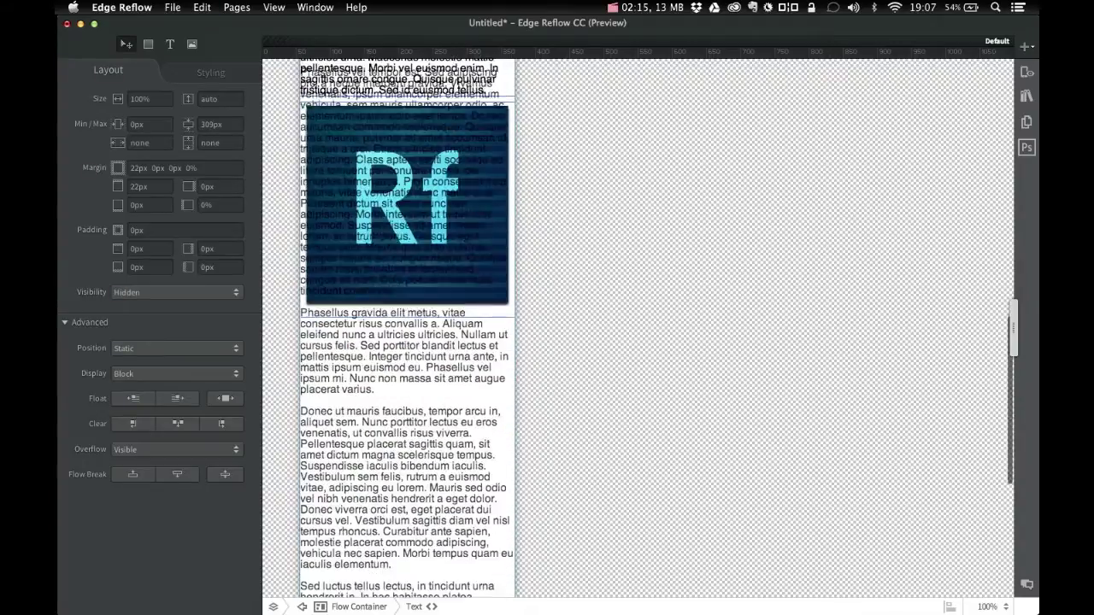
pyautogui.press('Up')
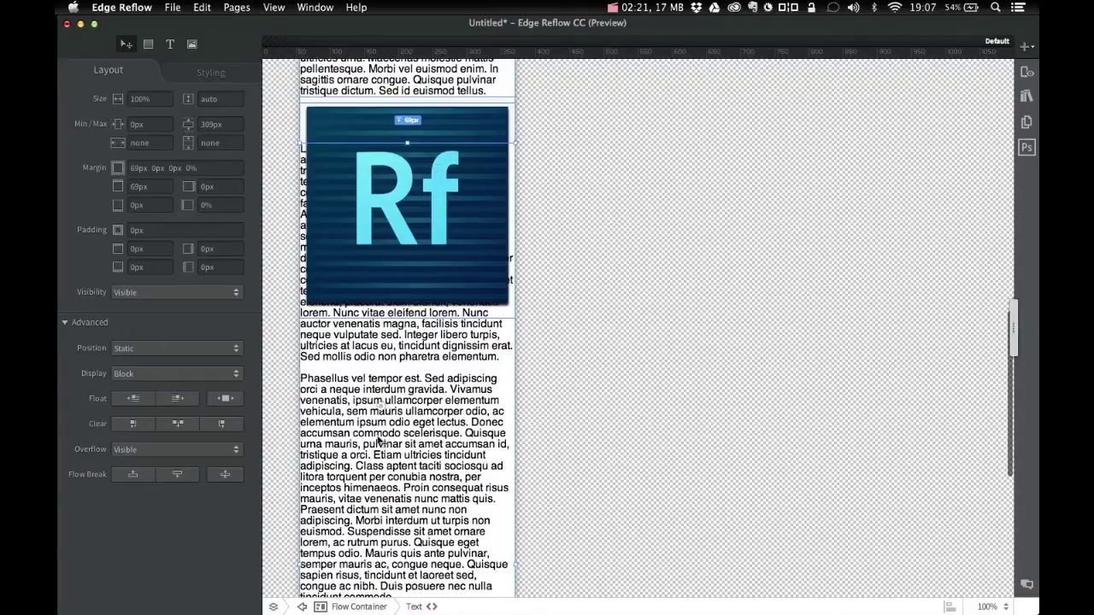
pyautogui.scroll(-2, 389, 590)
pyautogui.scroll(-3, 389, 594)
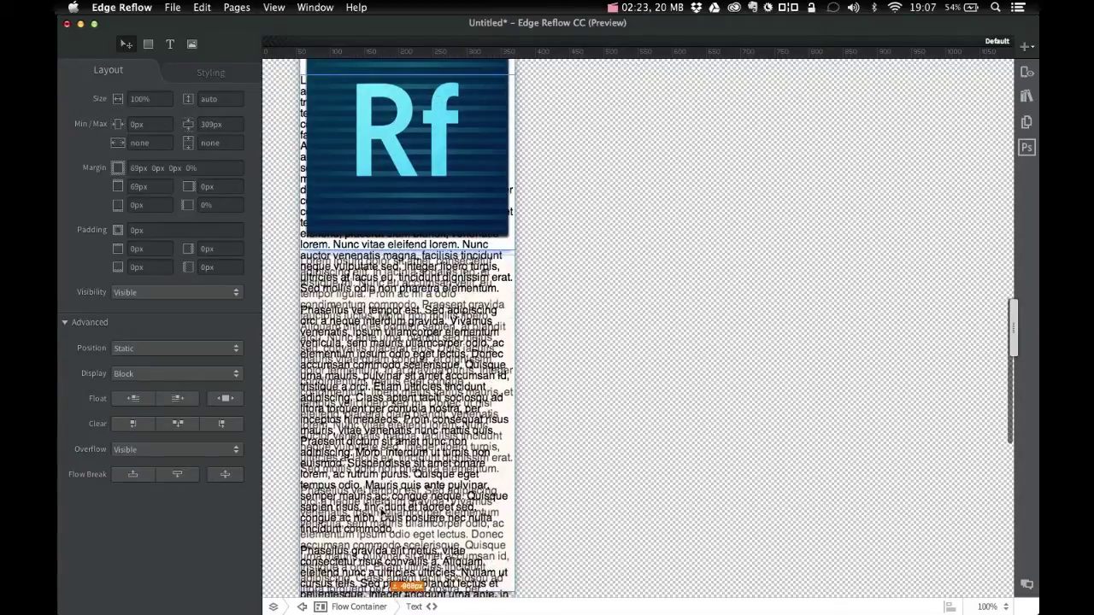
pyautogui.moveTo(392, 419); pyautogui.dragTo(395, 415)
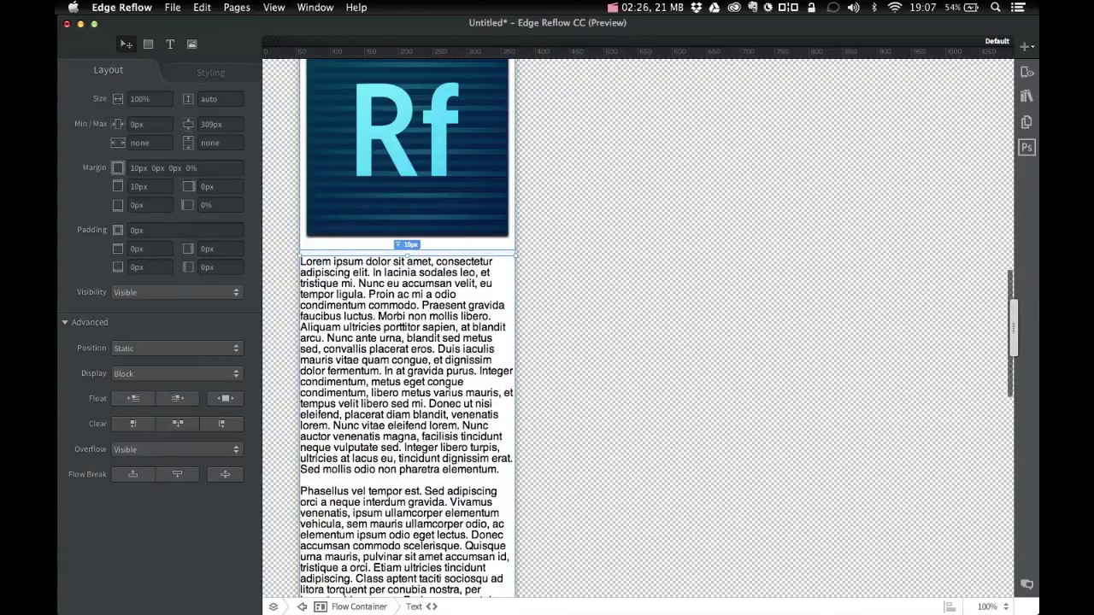
pyautogui.click(602, 241)
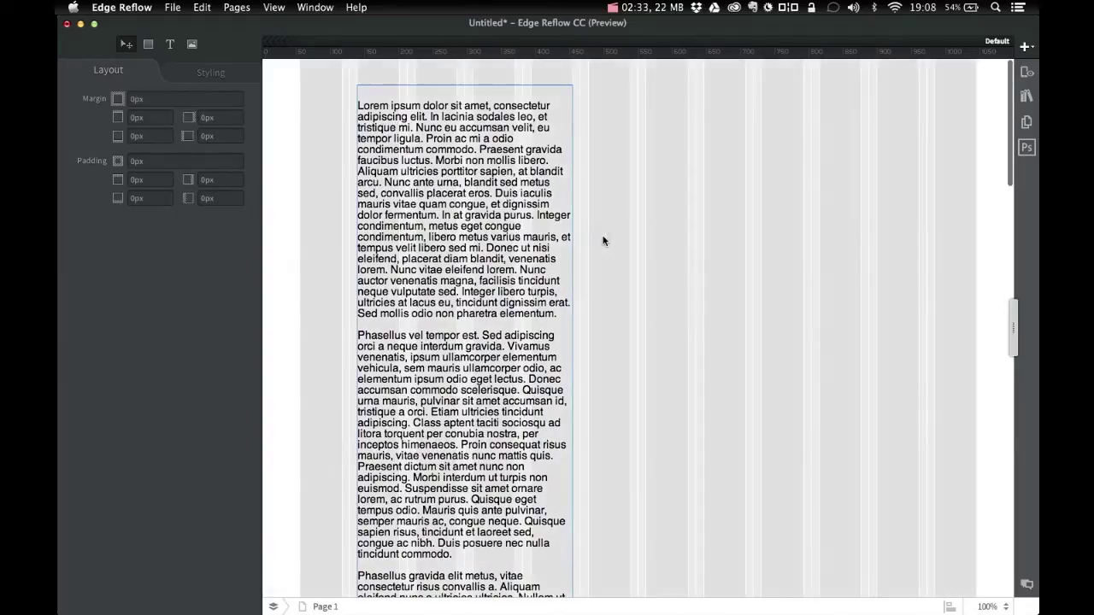
pyautogui.scroll(-3, 603, 241)
pyautogui.scroll(-5, 603, 241)
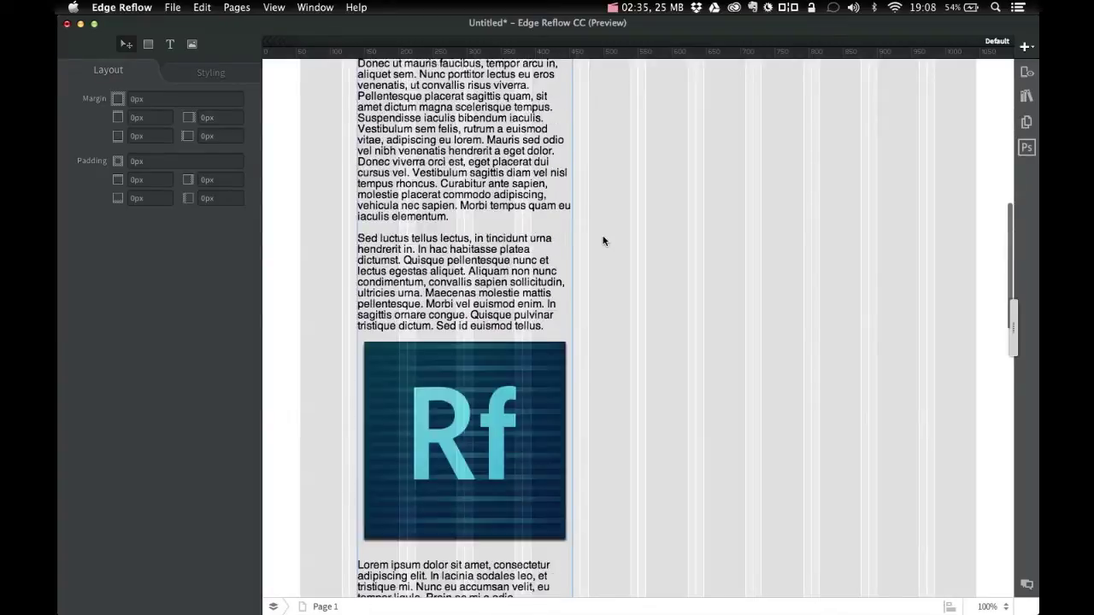
pyautogui.scroll(-5, 602, 241)
pyautogui.scroll(-5, 603, 241)
pyautogui.scroll(-5, 602, 241)
pyautogui.scroll(-5, 603, 241)
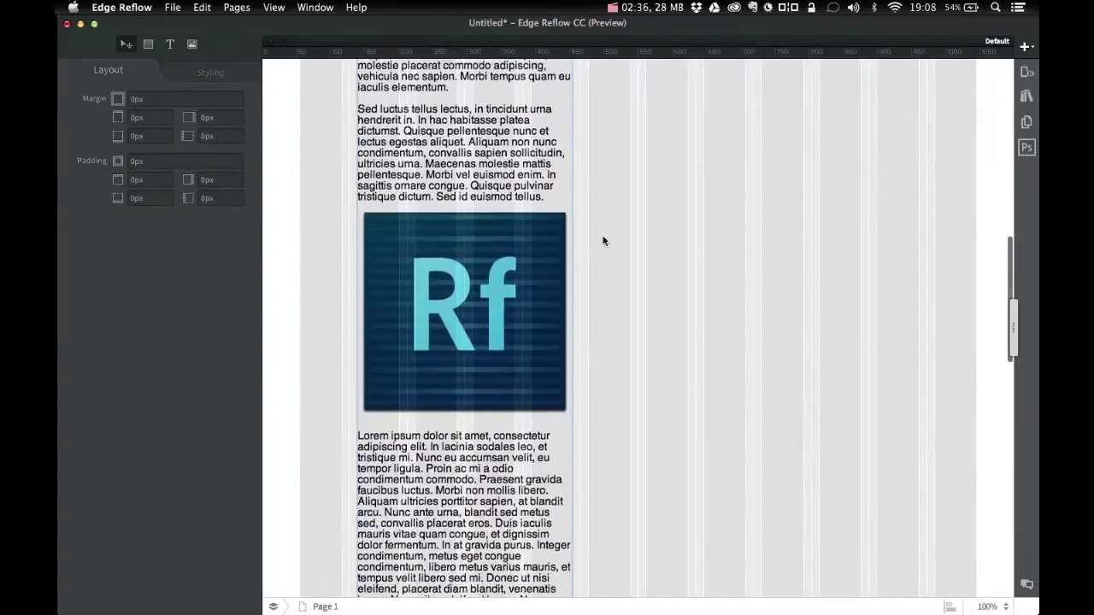
pyautogui.scroll(-3, 603, 241)
pyautogui.scroll(5, 603, 241)
pyautogui.scroll(5, 603, 241)
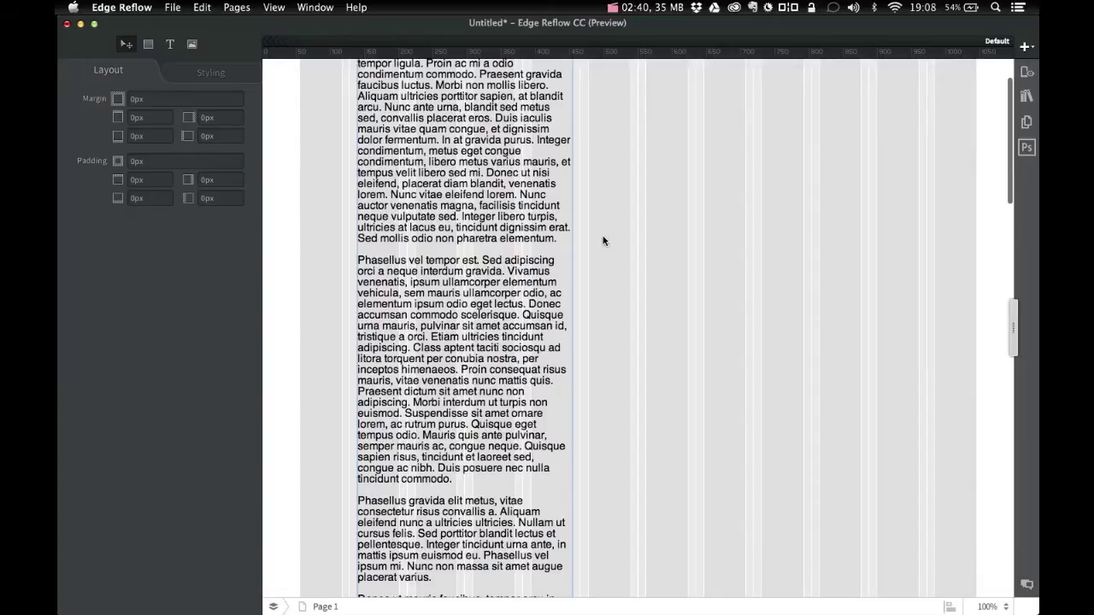
pyautogui.scroll(-5, 602, 241)
pyautogui.scroll(-3, 602, 241)
pyautogui.scroll(-5, 603, 241)
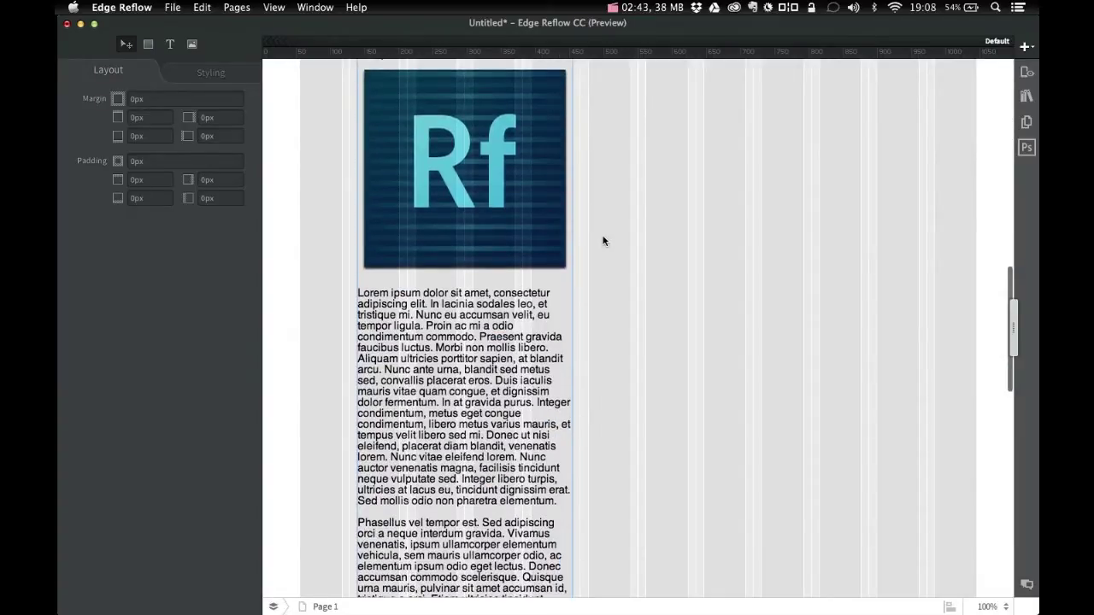
pyautogui.scroll(-3, 602, 241)
pyautogui.scroll(-5, 603, 241)
pyautogui.scroll(-5, 602, 241)
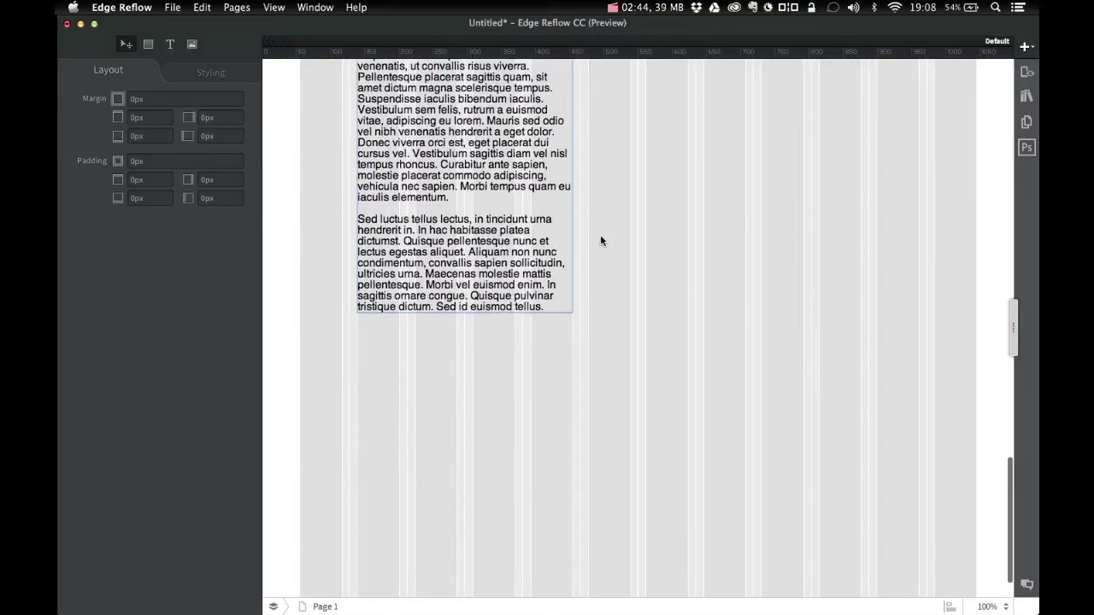
# Step: Draw a second box, about 31.74% wide and 411px tall, beside the region column's top
pyautogui.click(540, 237)
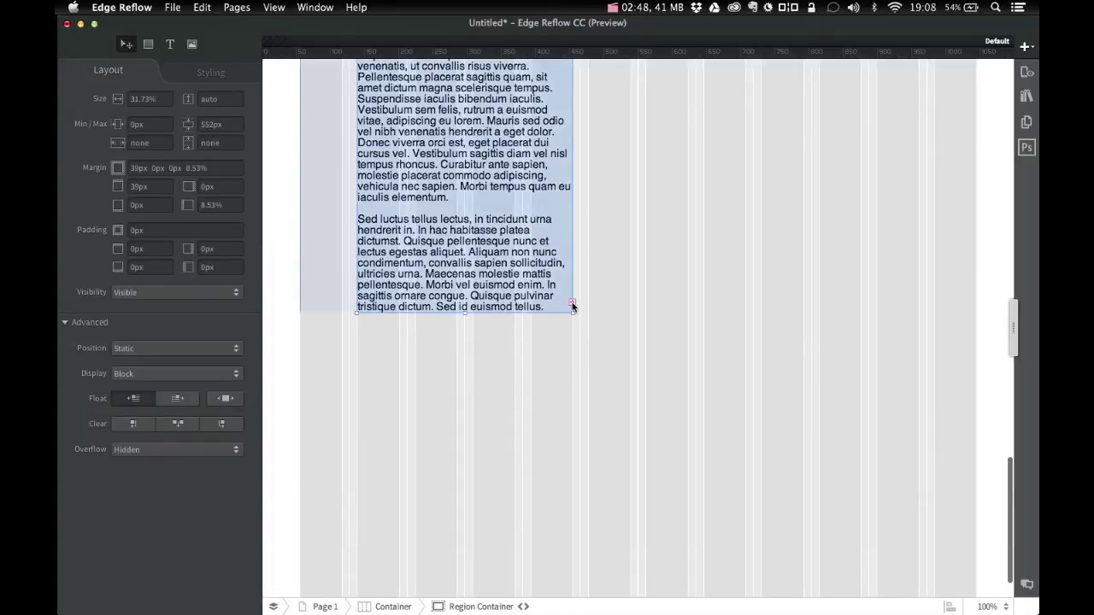
pyautogui.scroll(15, 606, 251)
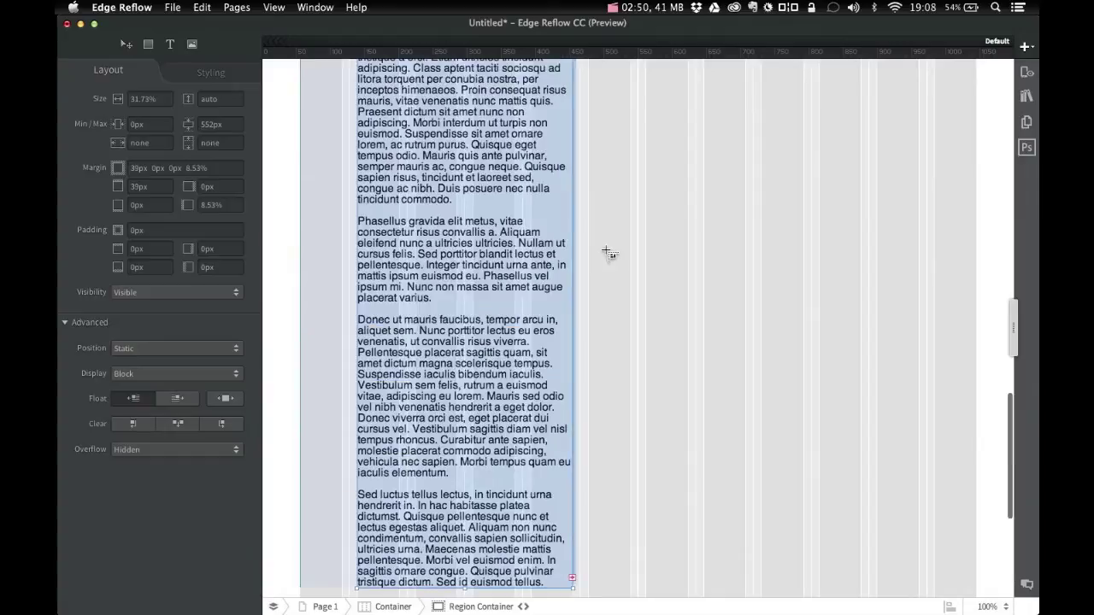
pyautogui.scroll(3, 606, 251)
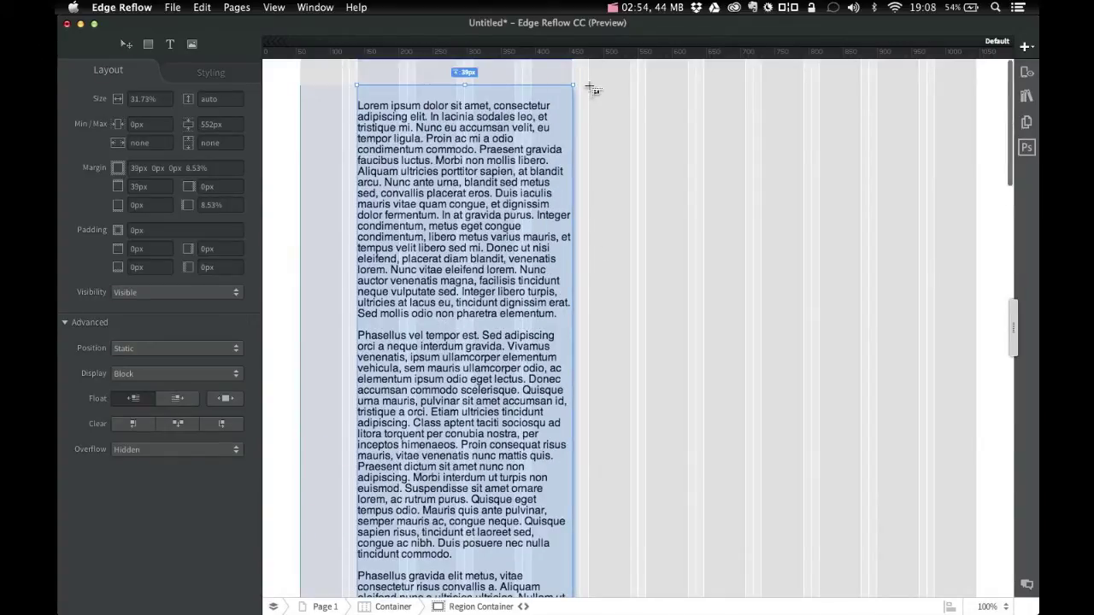
pyautogui.moveTo(589, 86)
pyautogui.mouseDown()
pyautogui.moveTo(762, 318)
pyautogui.moveTo(805, 353)
pyautogui.moveTo(802, 367)
pyautogui.mouseUp()
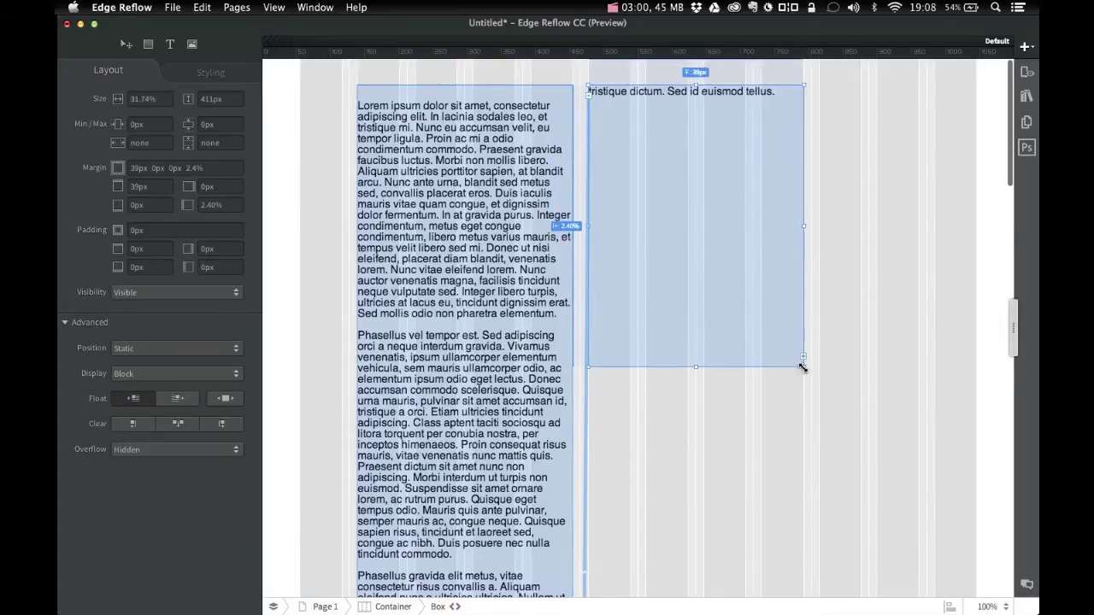
pyautogui.click(126, 45)
pyautogui.scroll(-5, 312, 195)
# Step: Shorten the left text region by dragging its bottom edge upward twice
pyautogui.scroll(-5, 436, 319)
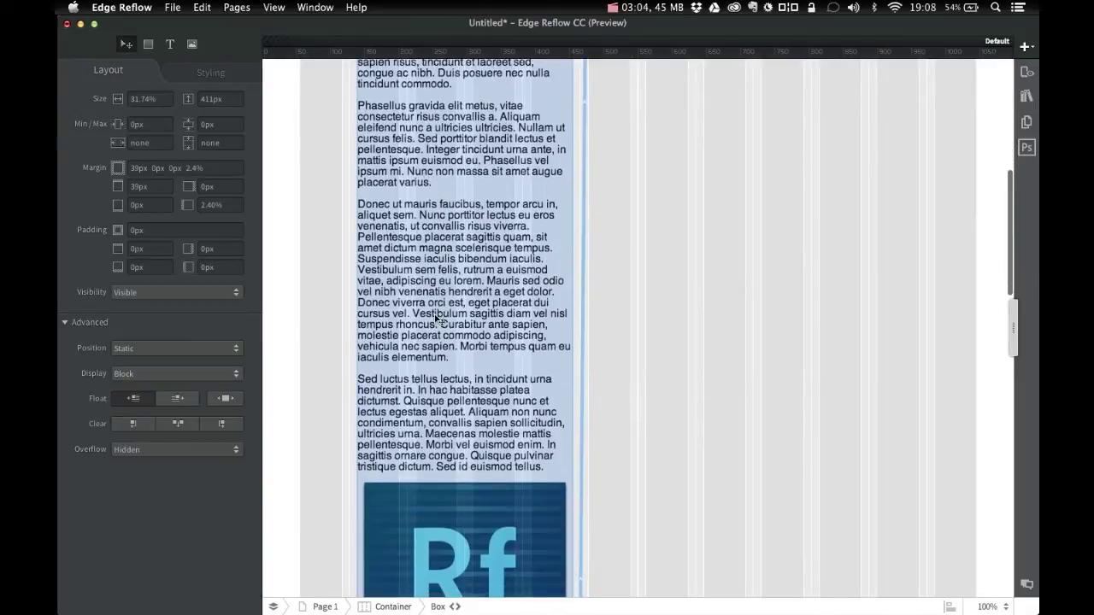
pyautogui.scroll(-5, 436, 319)
pyautogui.scroll(-5, 435, 318)
pyautogui.scroll(-5, 436, 318)
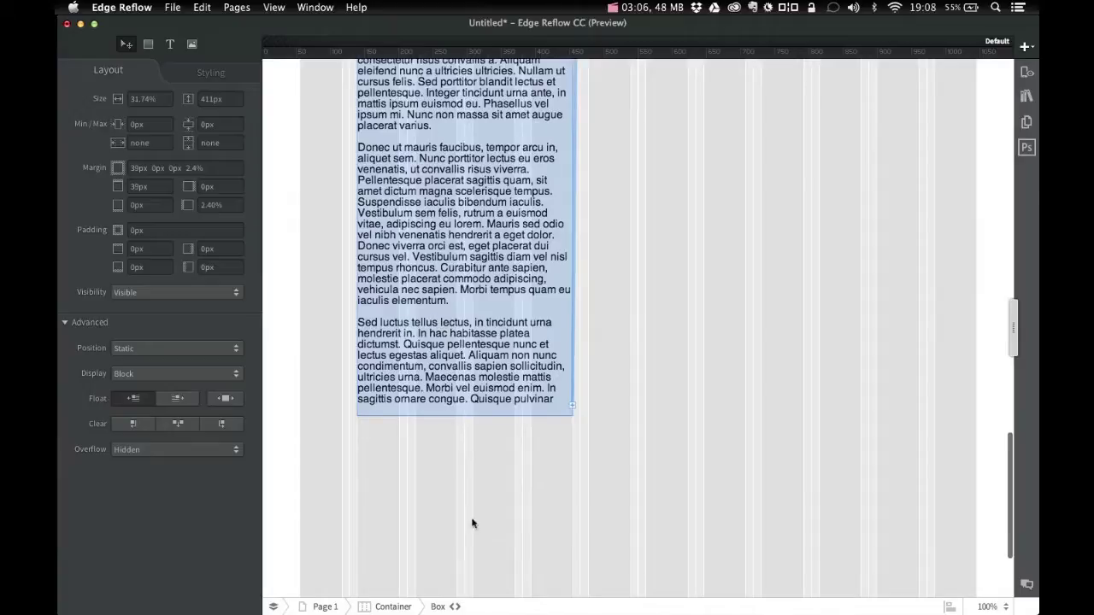
pyautogui.moveTo(461, 417); pyautogui.dragTo(444, 37)
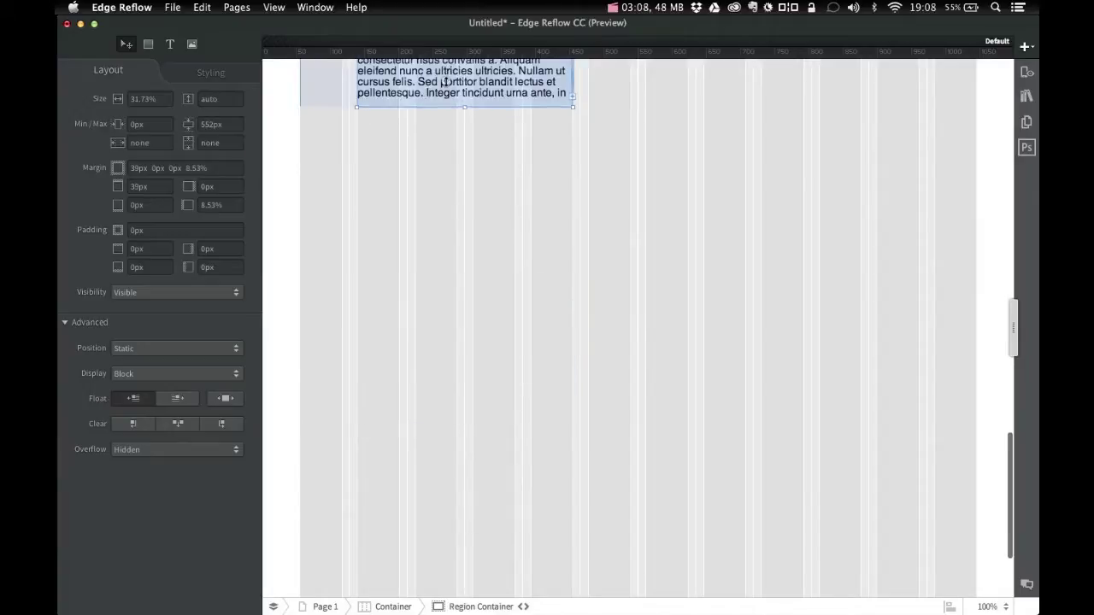
pyautogui.scroll(3, 510, 299)
pyautogui.scroll(3, 510, 298)
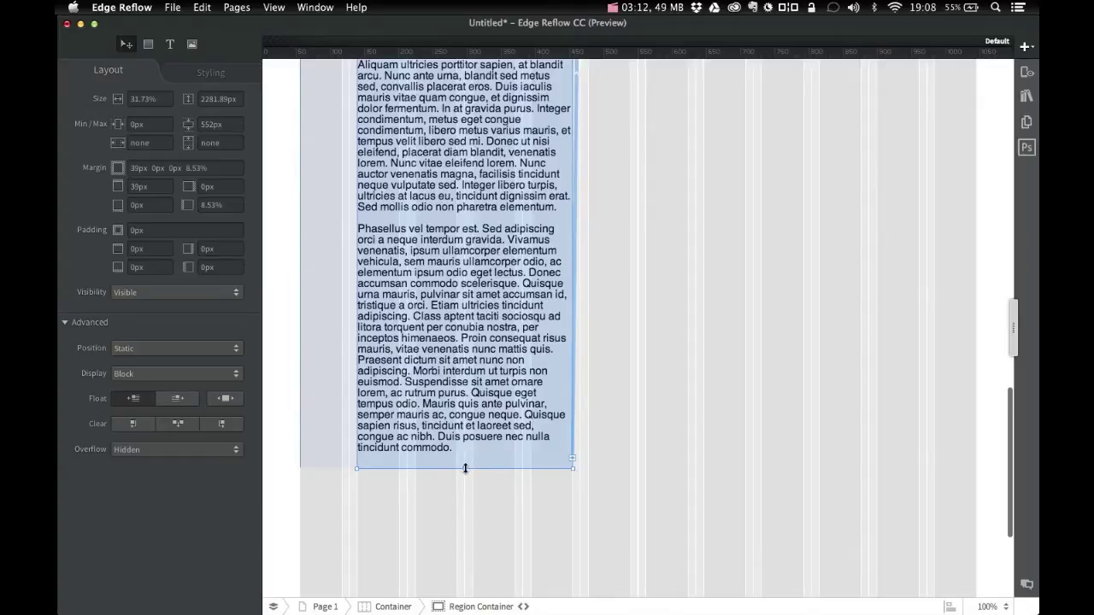
pyautogui.moveTo(460, 229); pyautogui.dragTo(456, 122)
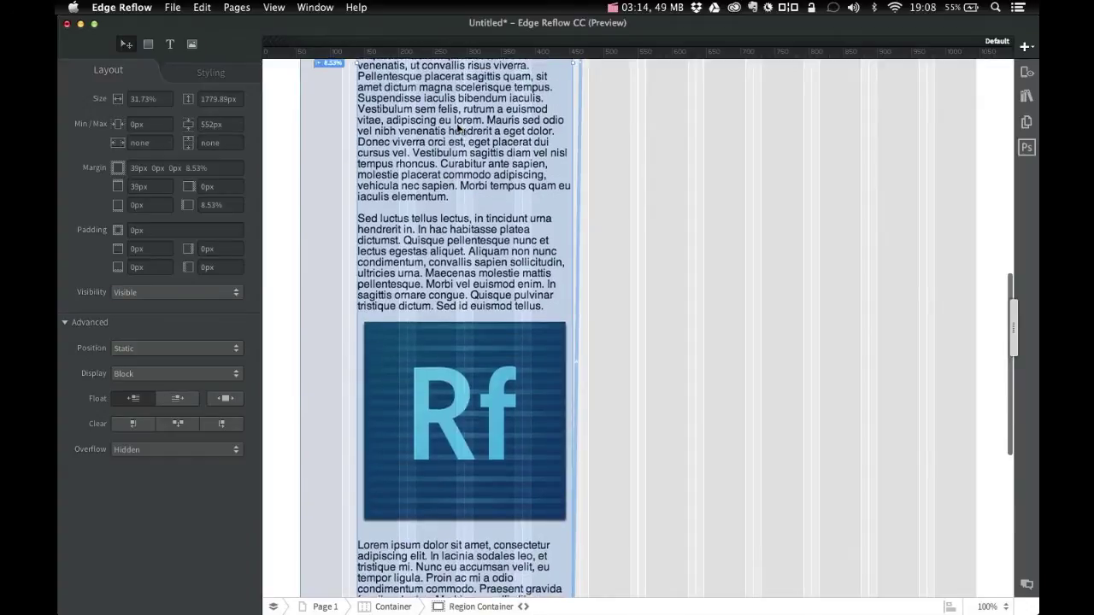
# Step: Keep shrinking the left region to 411px, level with the right box
pyautogui.scroll(-3, 461, 173)
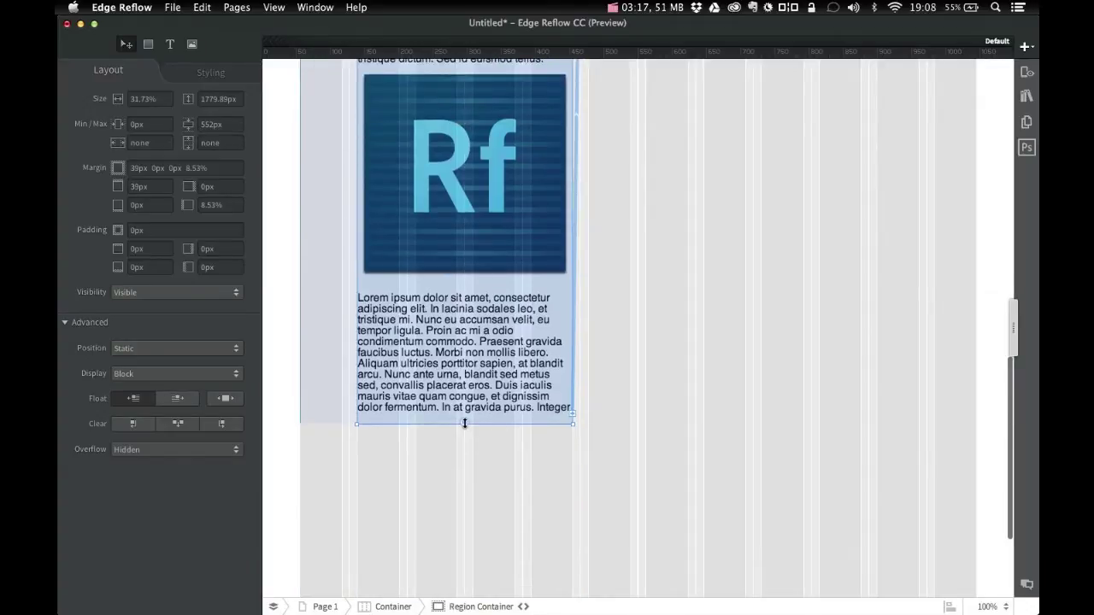
pyautogui.moveTo(465, 423); pyautogui.dragTo(453, 161)
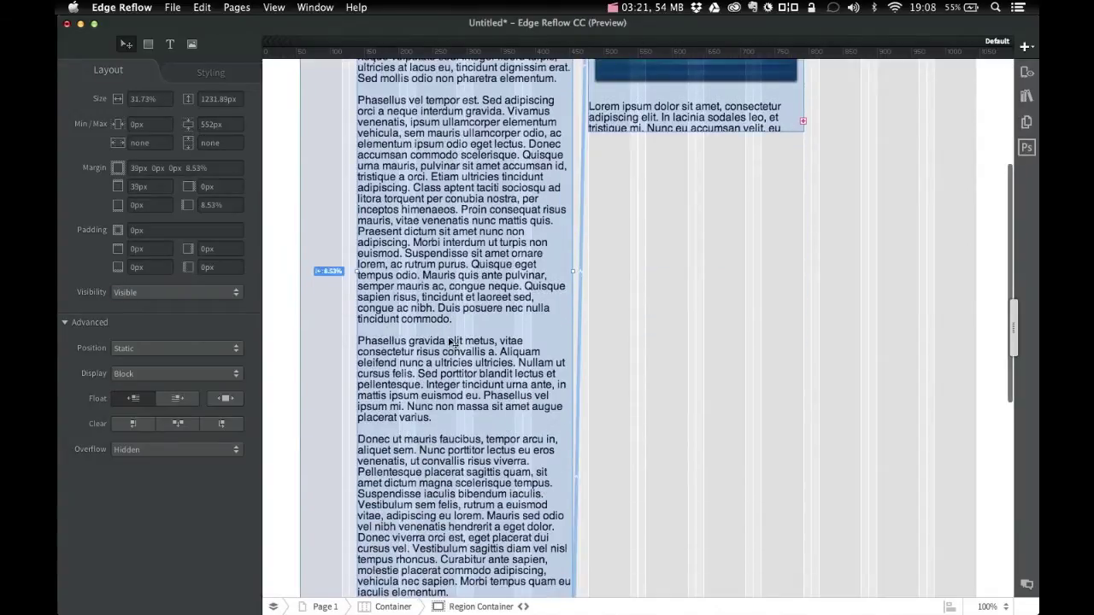
pyautogui.scroll(-8, 451, 342)
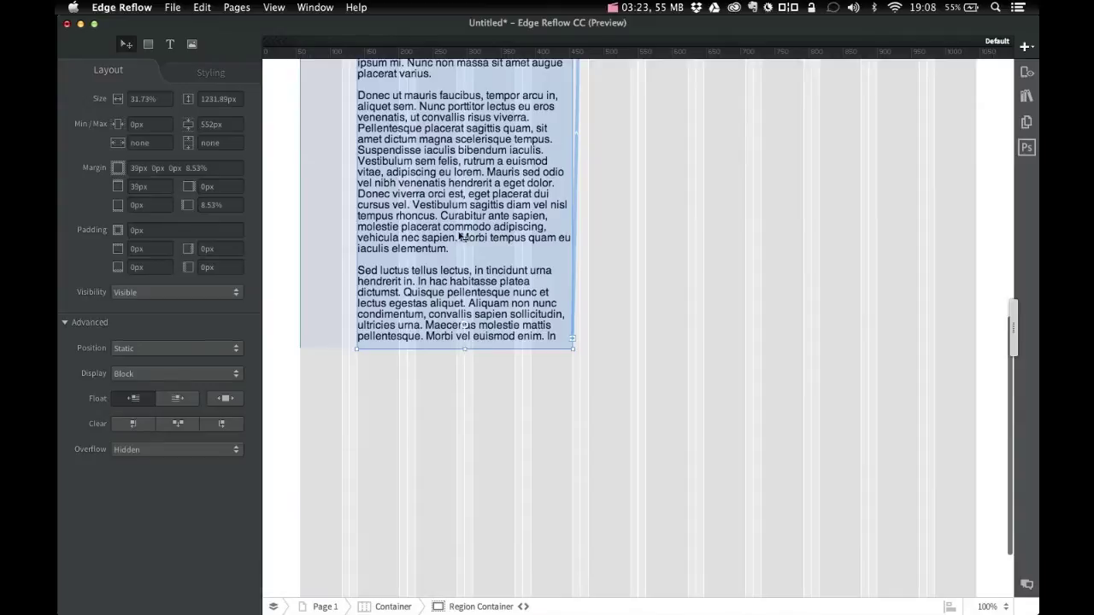
pyautogui.moveTo(465, 348); pyautogui.dragTo(479, 138)
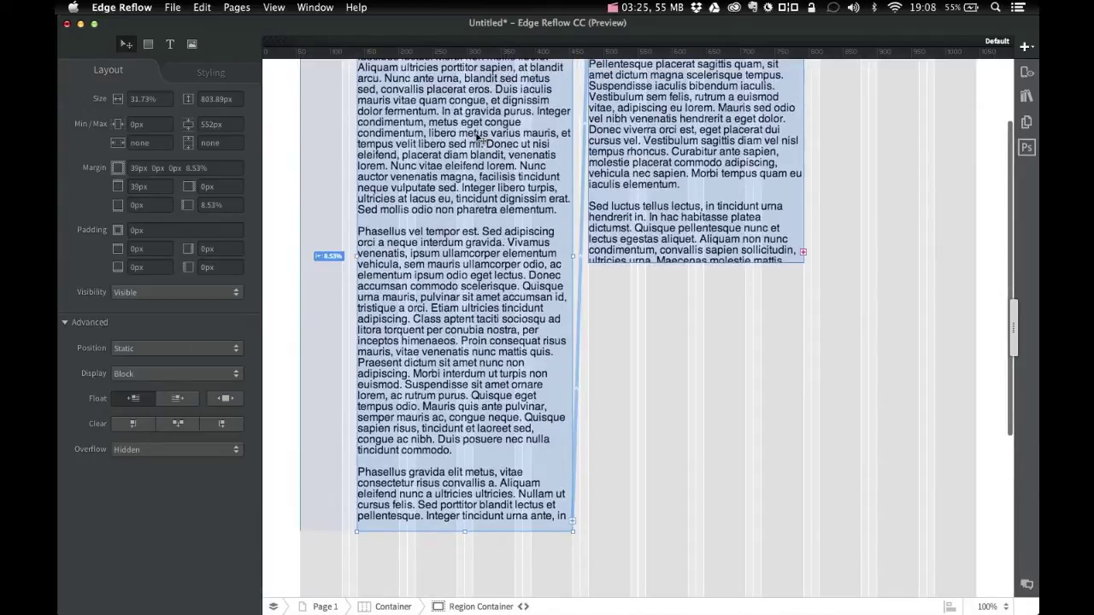
pyautogui.moveTo(465, 533); pyautogui.dragTo(475, 263)
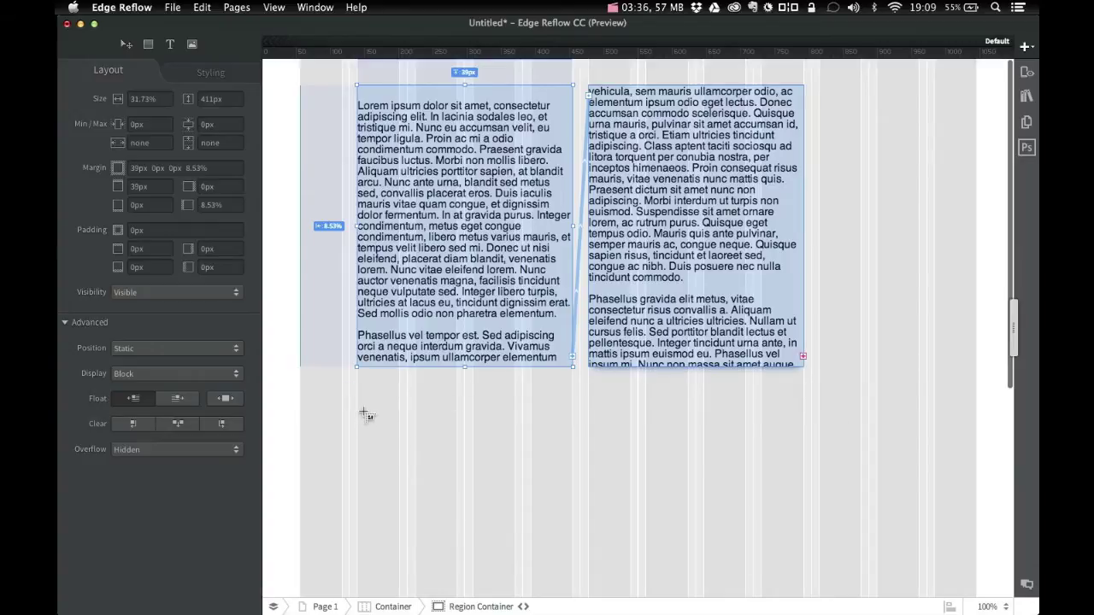
# Step: Draw a wide third box beneath both columns to catch the overflow text
pyautogui.moveTo(358, 387); pyautogui.dragTo(803, 560)
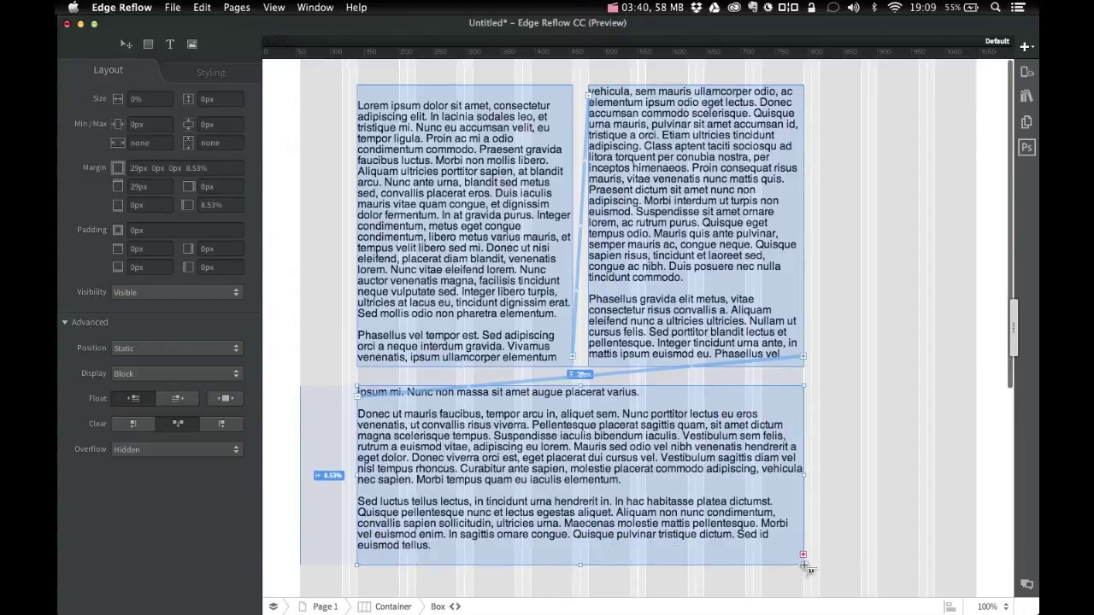
pyautogui.scroll(-1, 785, 513)
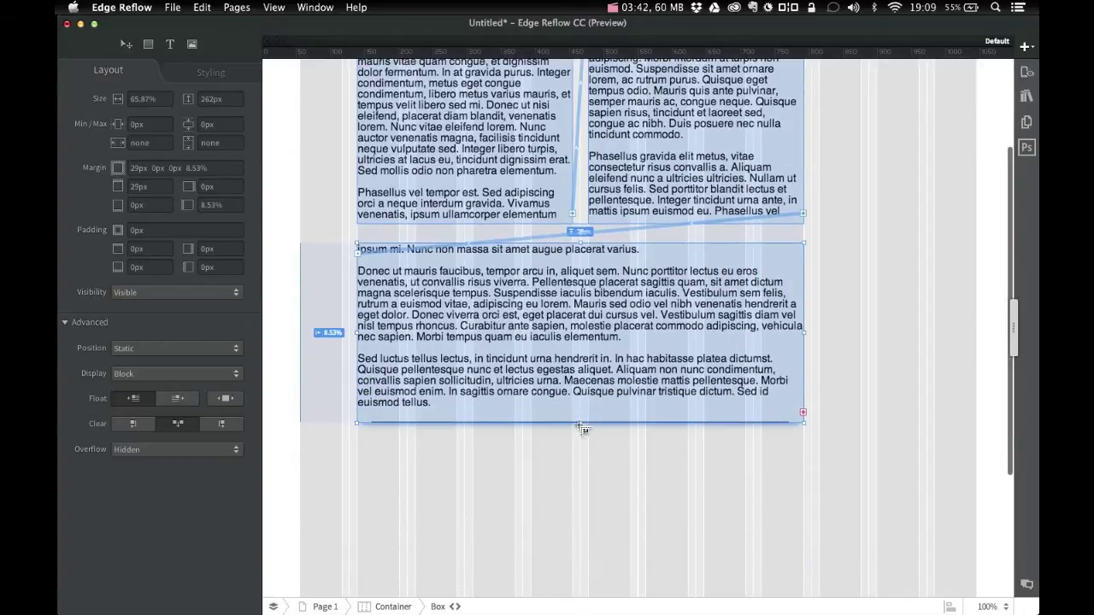
pyautogui.moveTo(579, 423); pyautogui.dragTo(590, 511)
pyautogui.moveTo(592, 571); pyautogui.dragTo(599, 610)
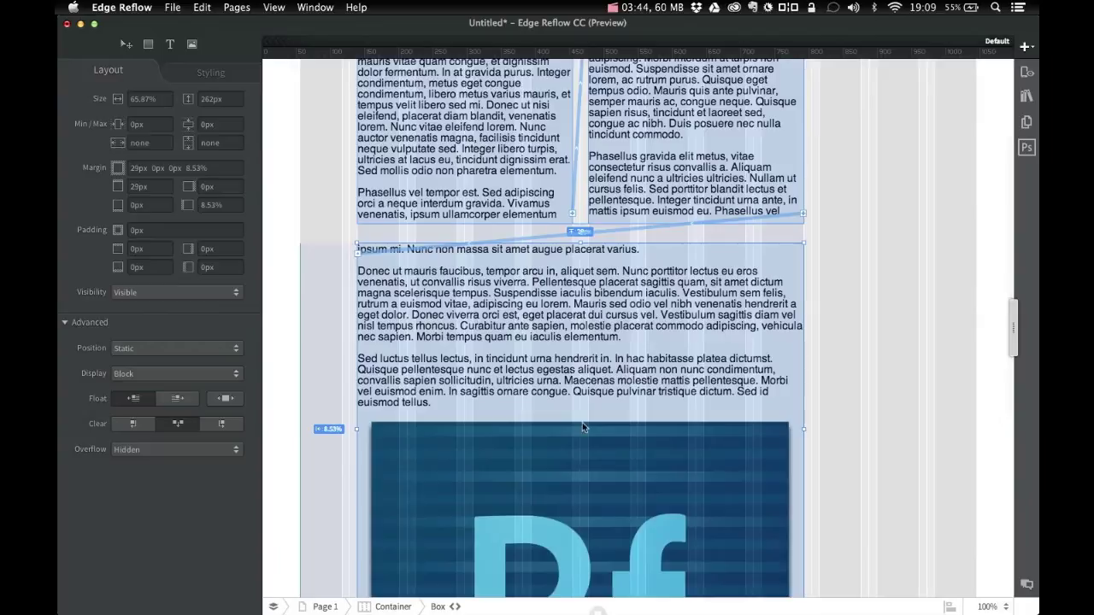
pyautogui.scroll(-5, 586, 424)
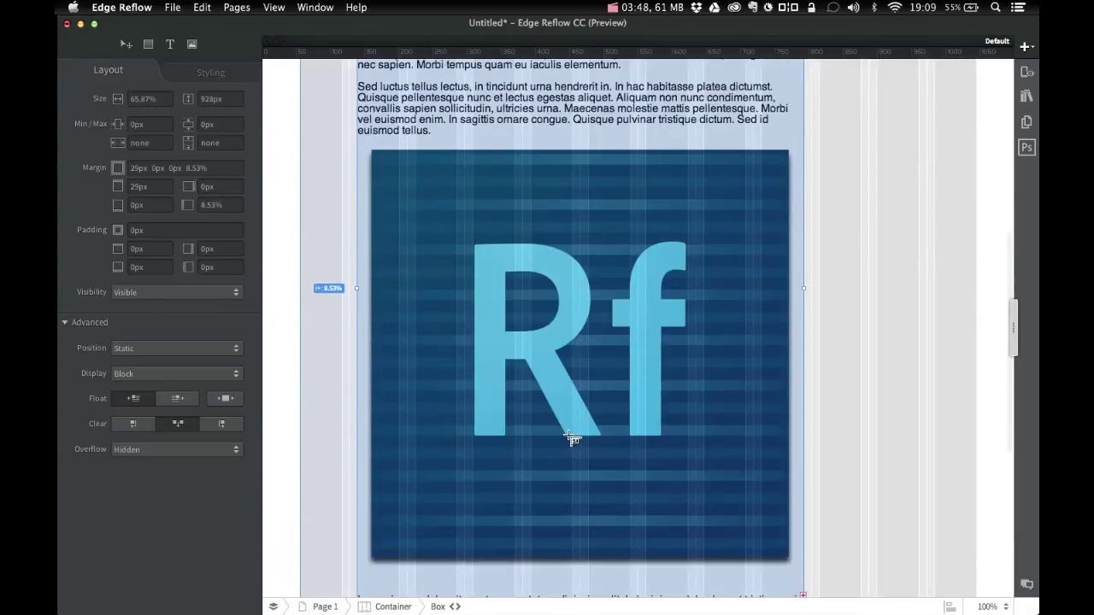
# Step: Make the text box taller and narrow the layout breakpoint to check the reflow
pyautogui.scroll(-6, 569, 439)
pyautogui.moveTo(579, 255); pyautogui.dragTo(581, 598)
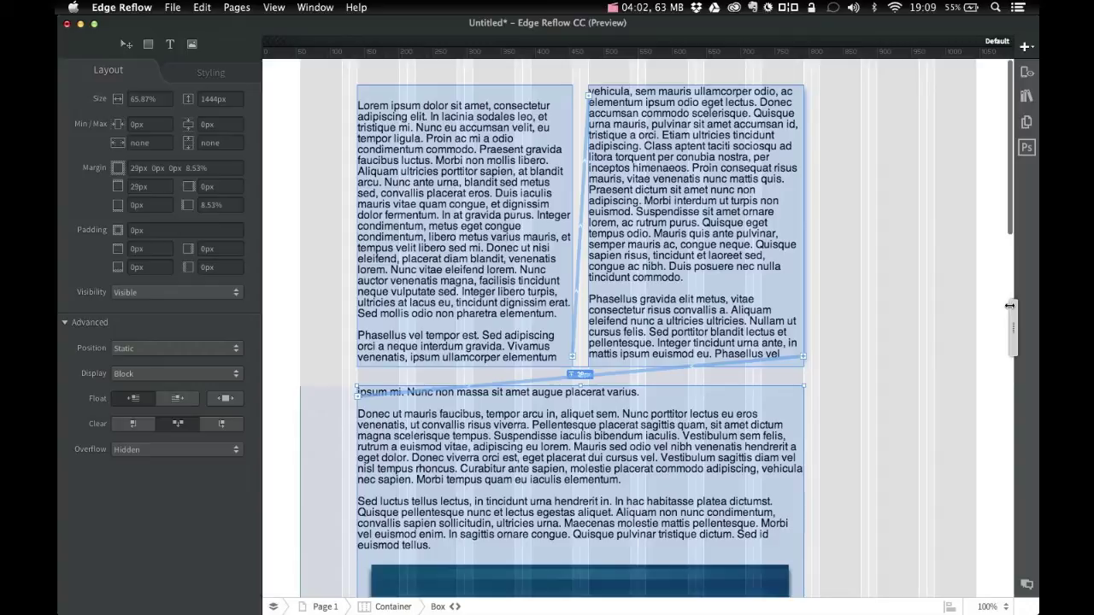
pyautogui.moveTo(1009, 305)
pyautogui.mouseDown()
pyautogui.moveTo(955, 316)
pyautogui.moveTo(1013, 316)
pyautogui.mouseUp()
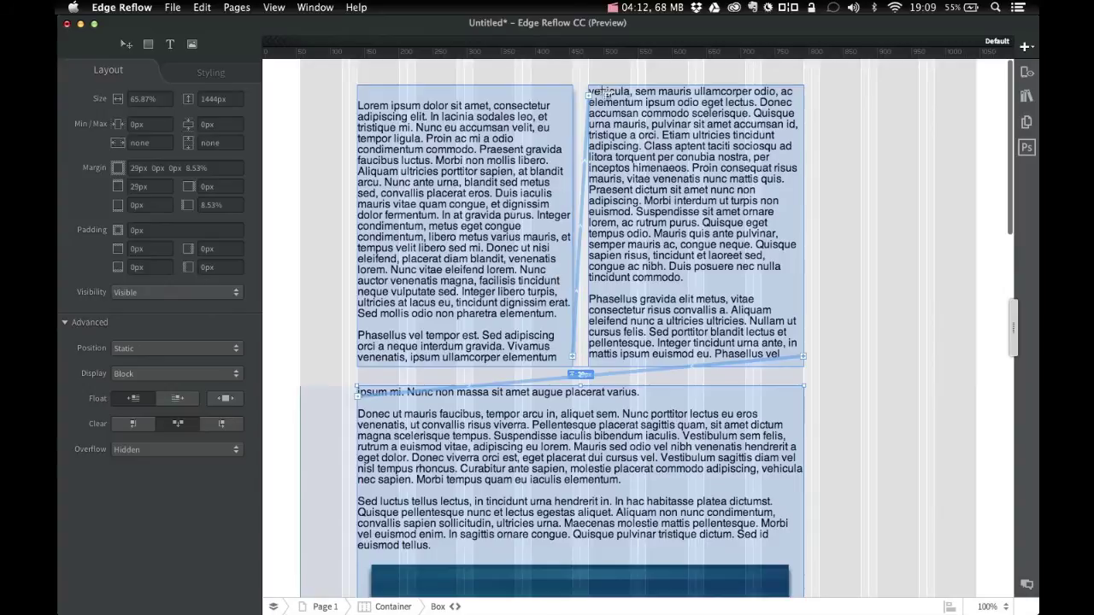
pyautogui.scroll(-3, 633, 468)
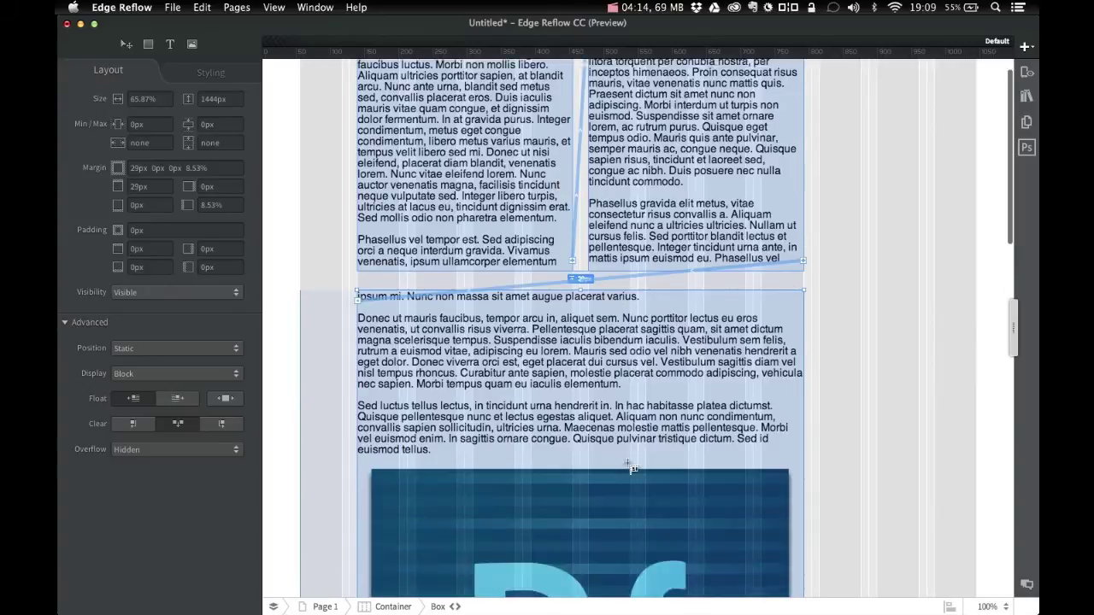
pyautogui.scroll(-6, 633, 469)
pyautogui.scroll(7, 842, 398)
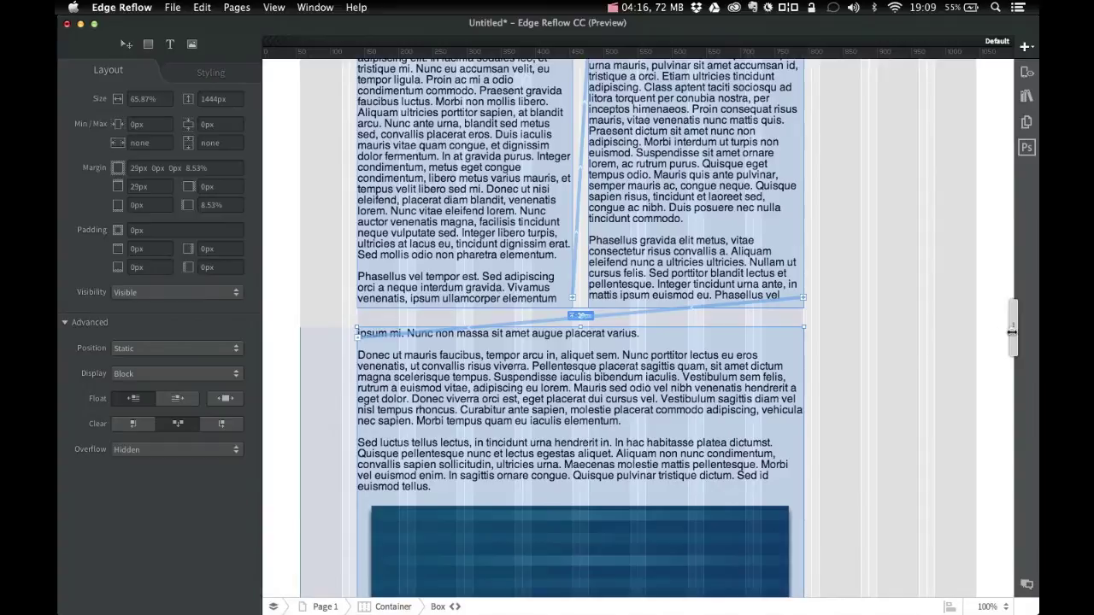
pyautogui.moveTo(1011, 331); pyautogui.dragTo(769, 332)
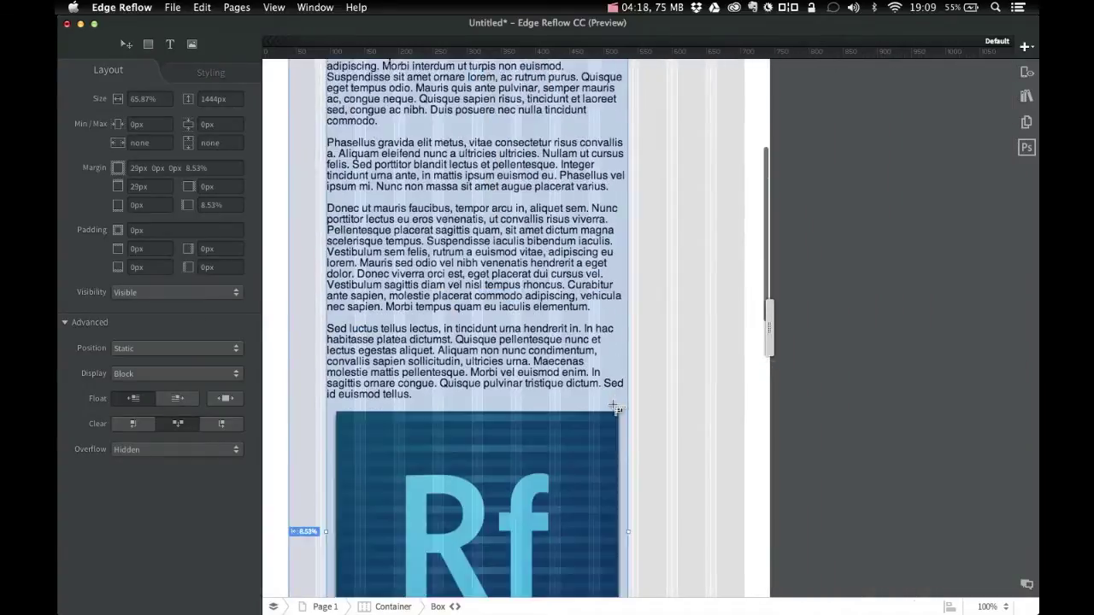
pyautogui.scroll(-4, 614, 409)
pyautogui.scroll(-10, 613, 409)
pyautogui.scroll(8, 614, 409)
pyautogui.scroll(10, 613, 408)
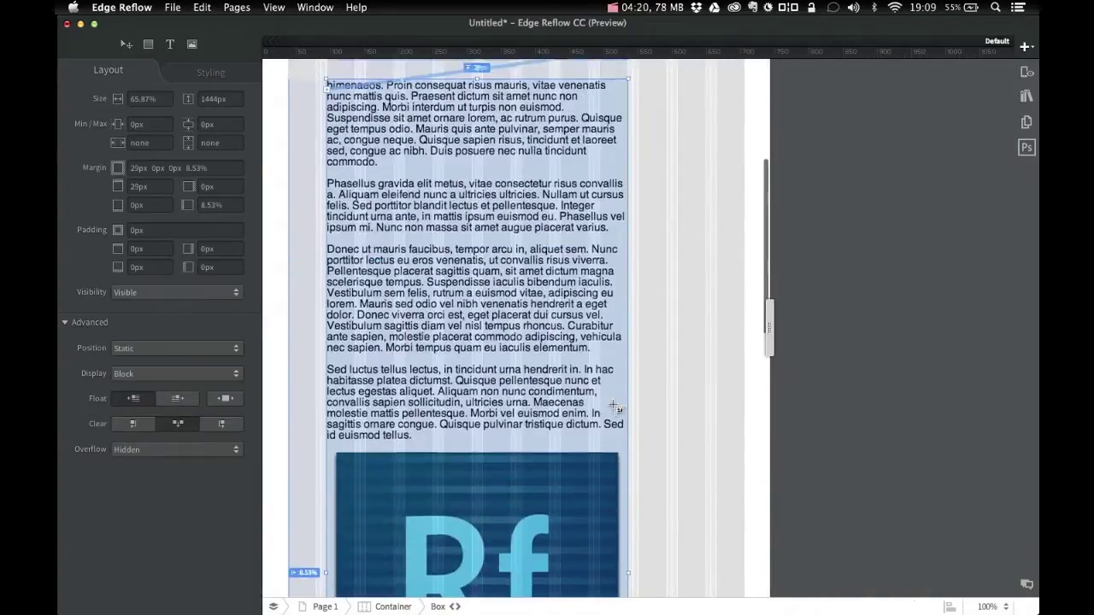
pyautogui.scroll(5, 614, 409)
pyautogui.moveTo(772, 326); pyautogui.dragTo(1035, 323)
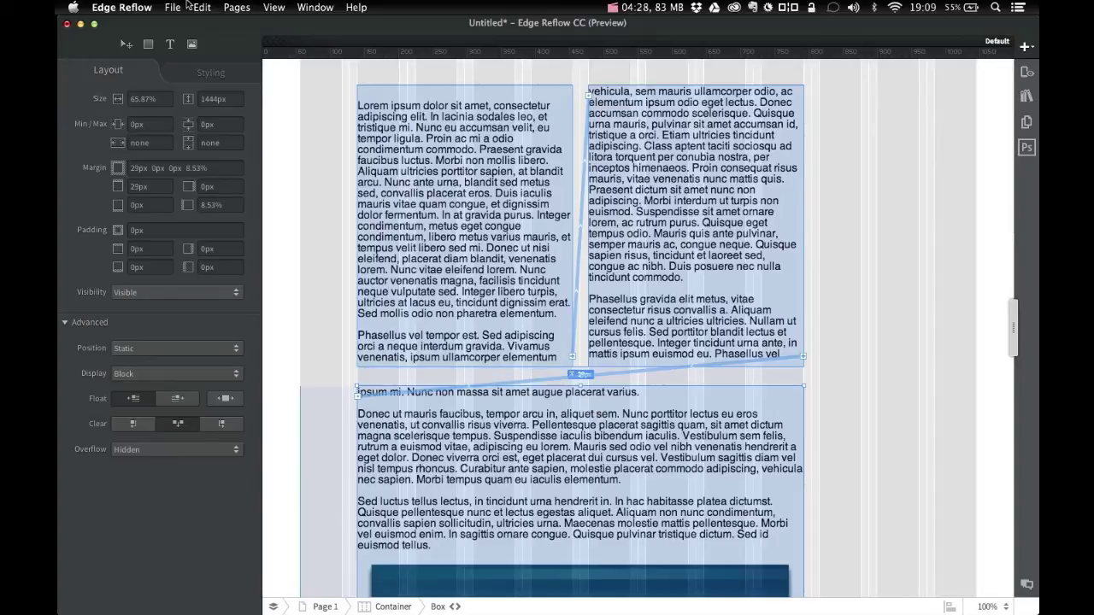
# Step: Preview in Chrome, saving EdgeReflowProject over the existing file
pyautogui.click(237, 7)
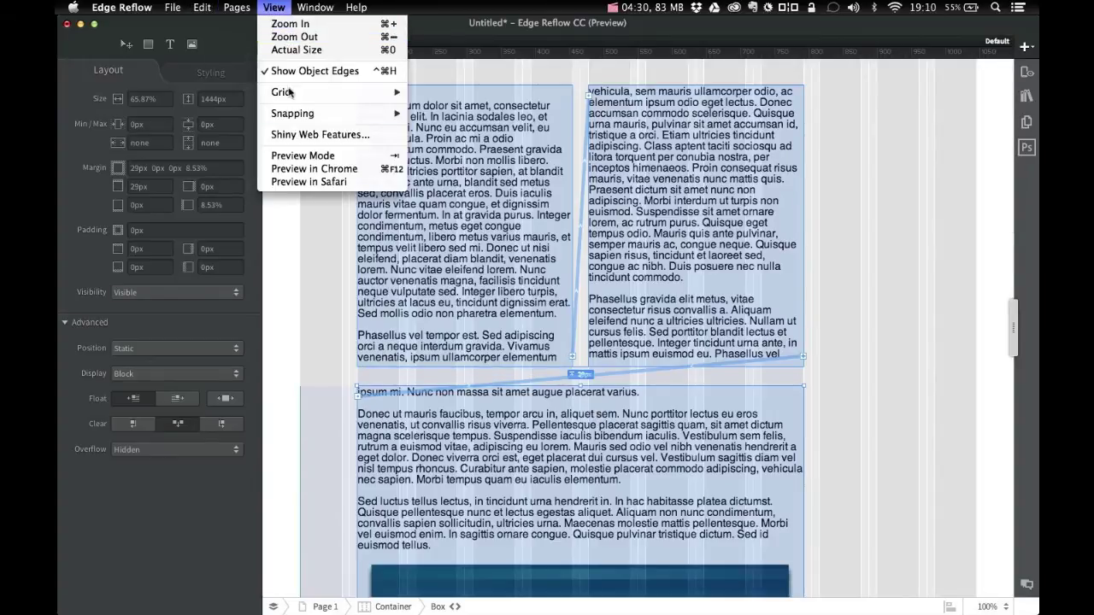
pyautogui.click(314, 168)
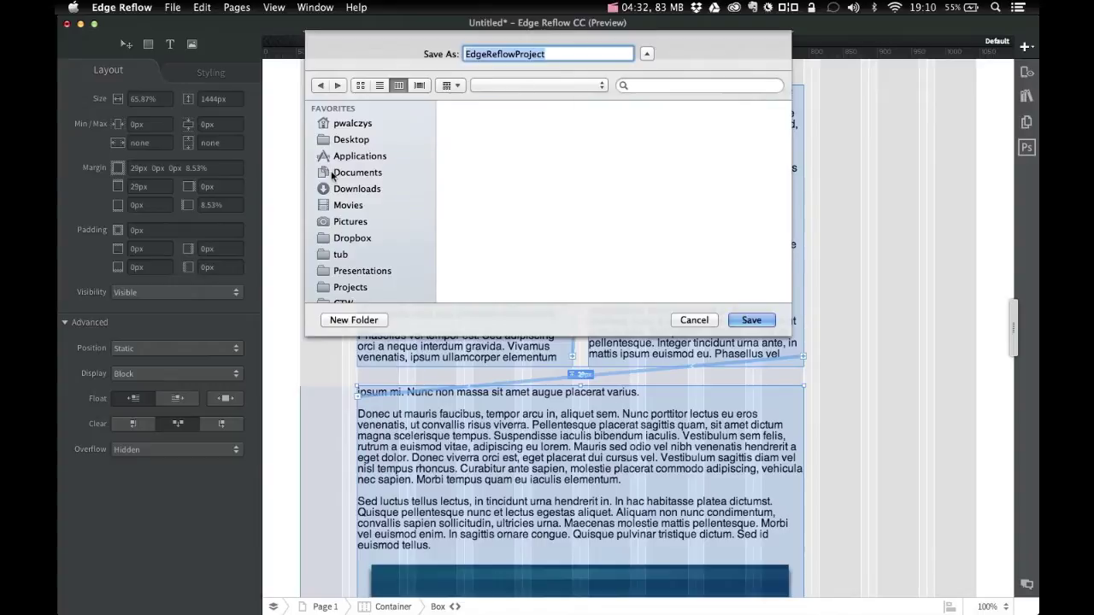
pyautogui.click(755, 322)
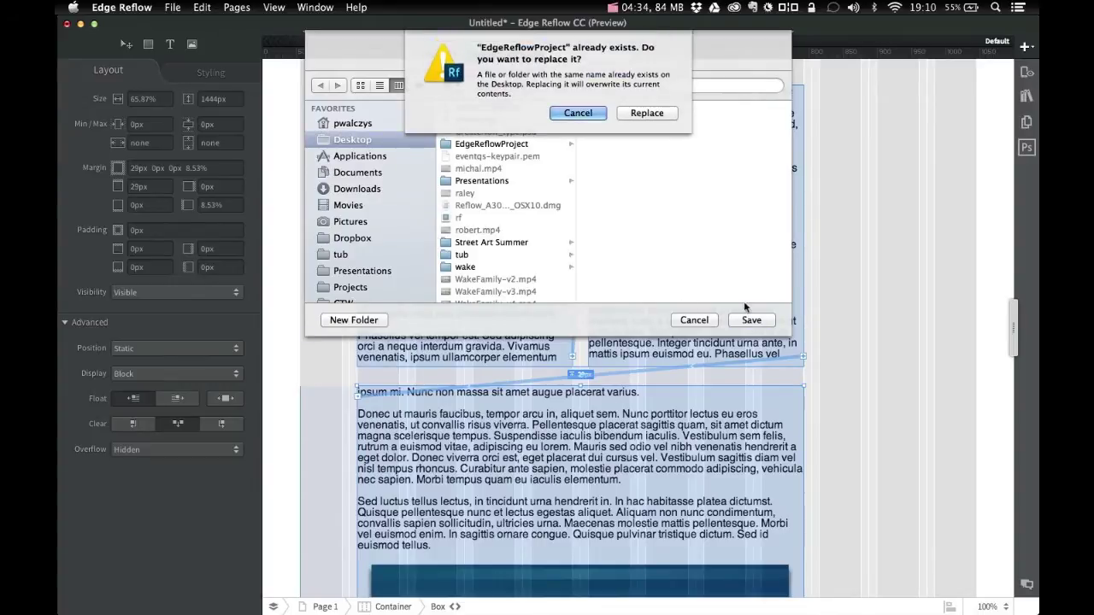
pyautogui.click(666, 113)
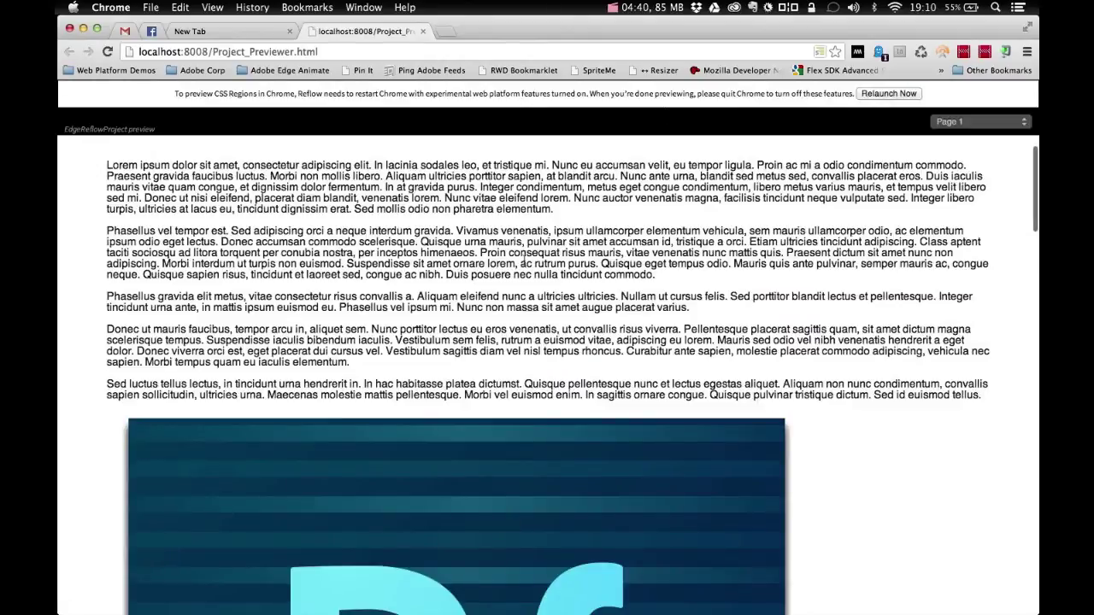
# Step: Relaunch Chrome with experimental features so the single-column preview renders as linked regions
pyautogui.scroll(-3, 525, 391)
pyautogui.scroll(-4, 526, 391)
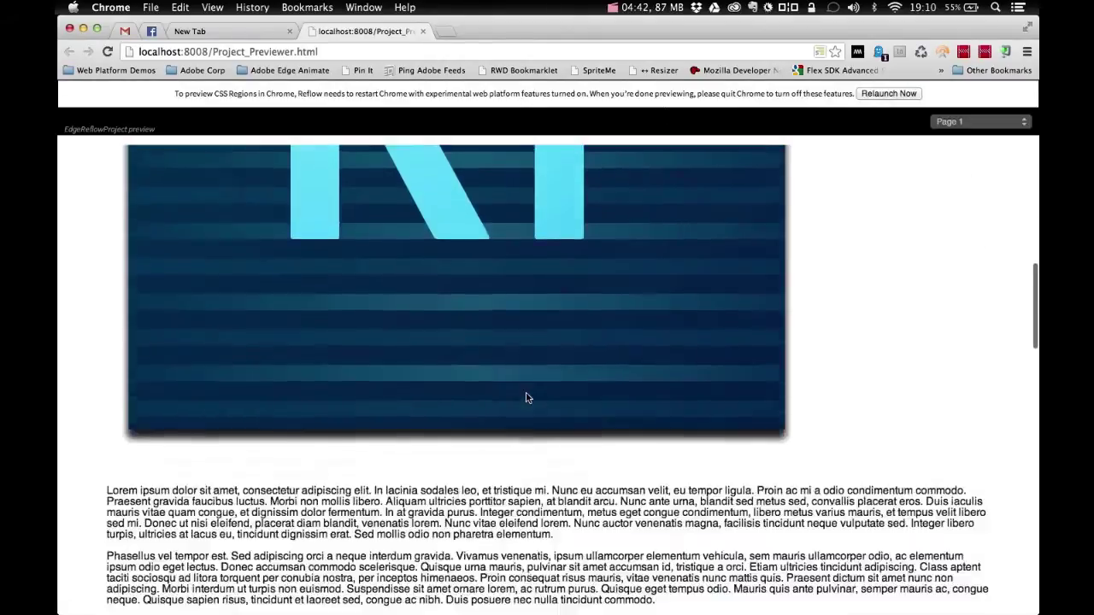
pyautogui.scroll(-5, 525, 391)
pyautogui.scroll(10, 525, 392)
pyautogui.scroll(3, 526, 391)
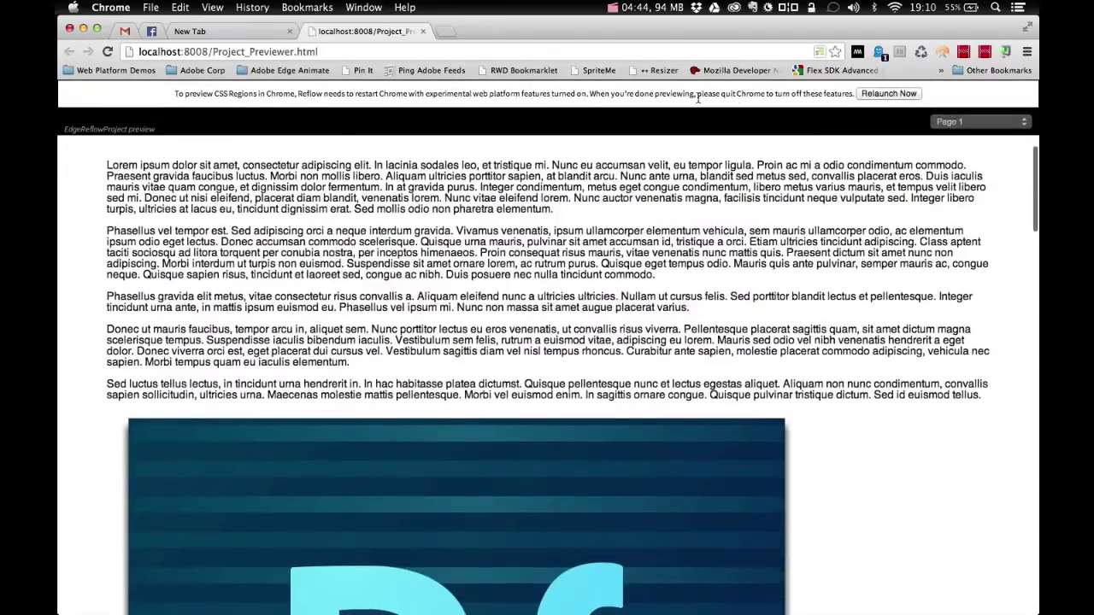
pyautogui.click(871, 95)
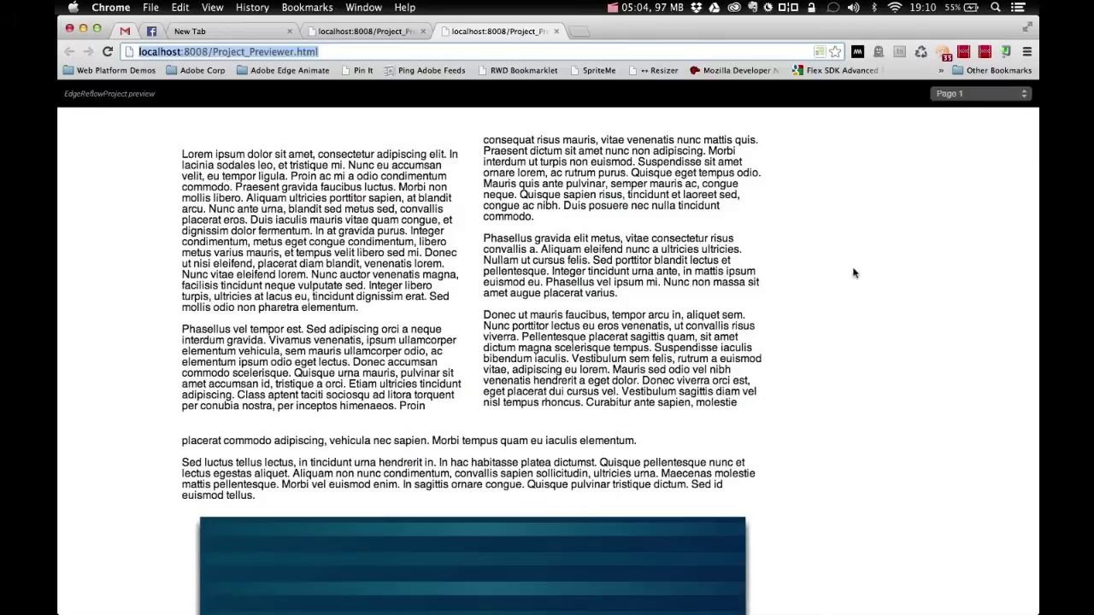
# Step: Narrow the Chrome window and widen it back to full size to test how the regions reflow
pyautogui.moveTo(1038, 207); pyautogui.dragTo(730, 224)
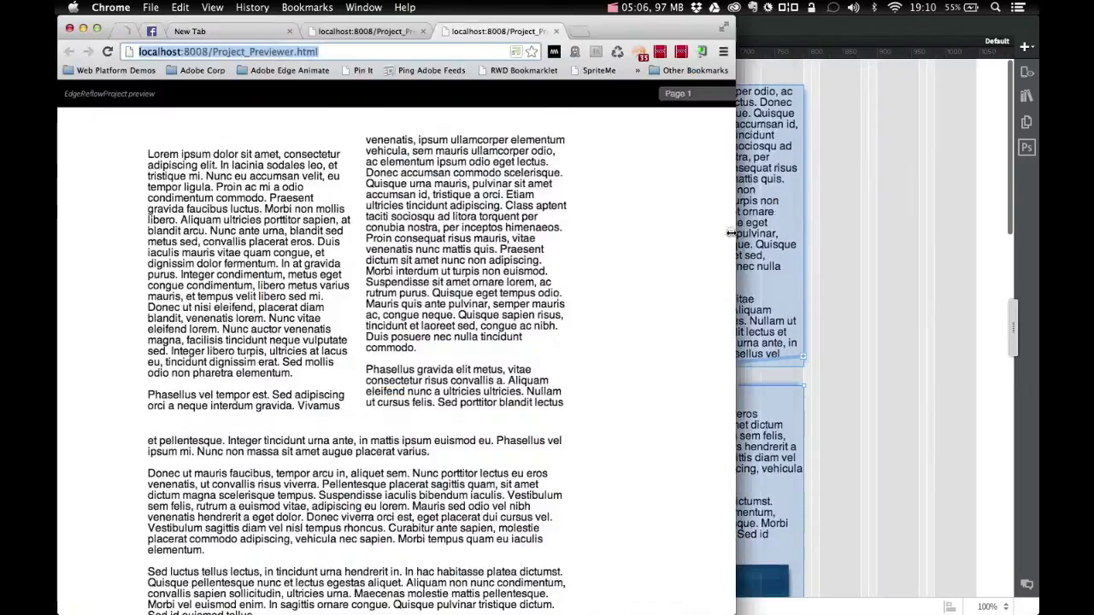
pyautogui.scroll(-5, 470, 214)
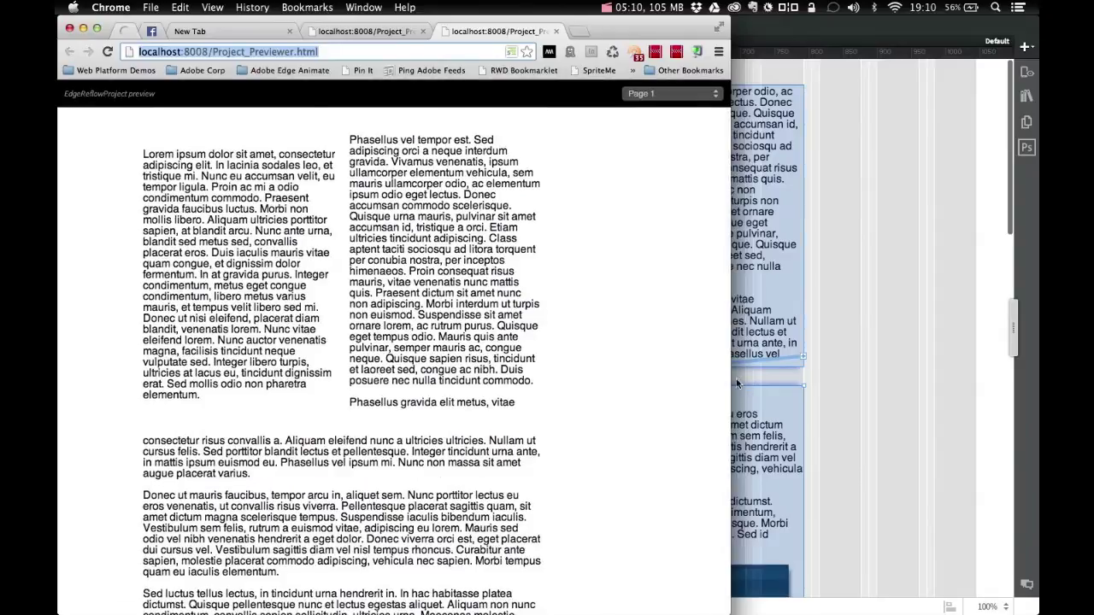
pyautogui.moveTo(730, 378); pyautogui.dragTo(1036, 392)
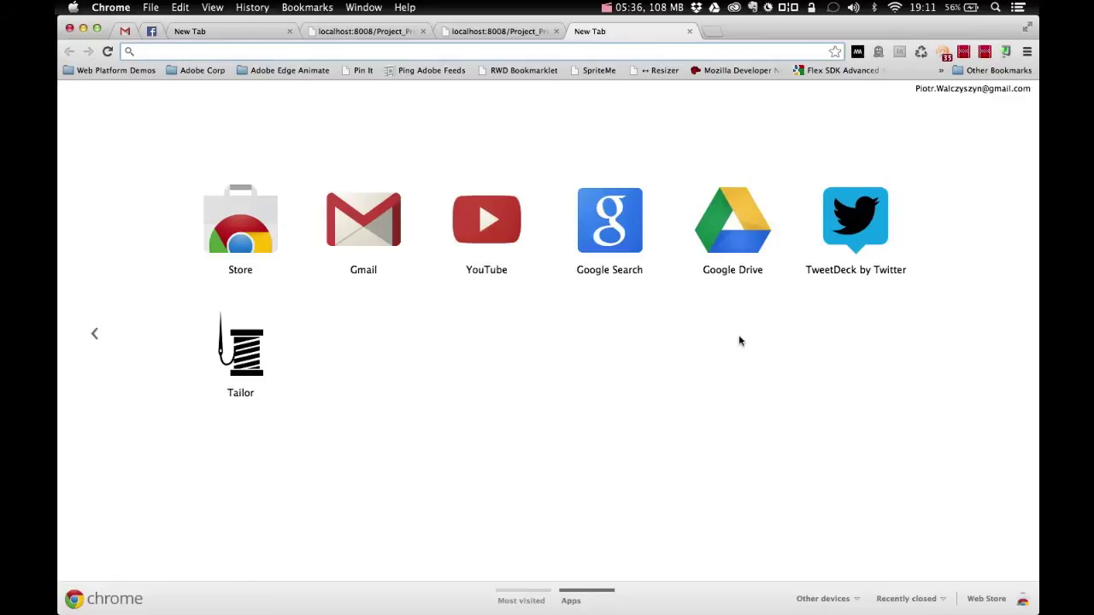
# Step: On chrome://flags, find 'webkit' and enable the 'Enable experimental WebKit features' flag
pyautogui.write('chrom')
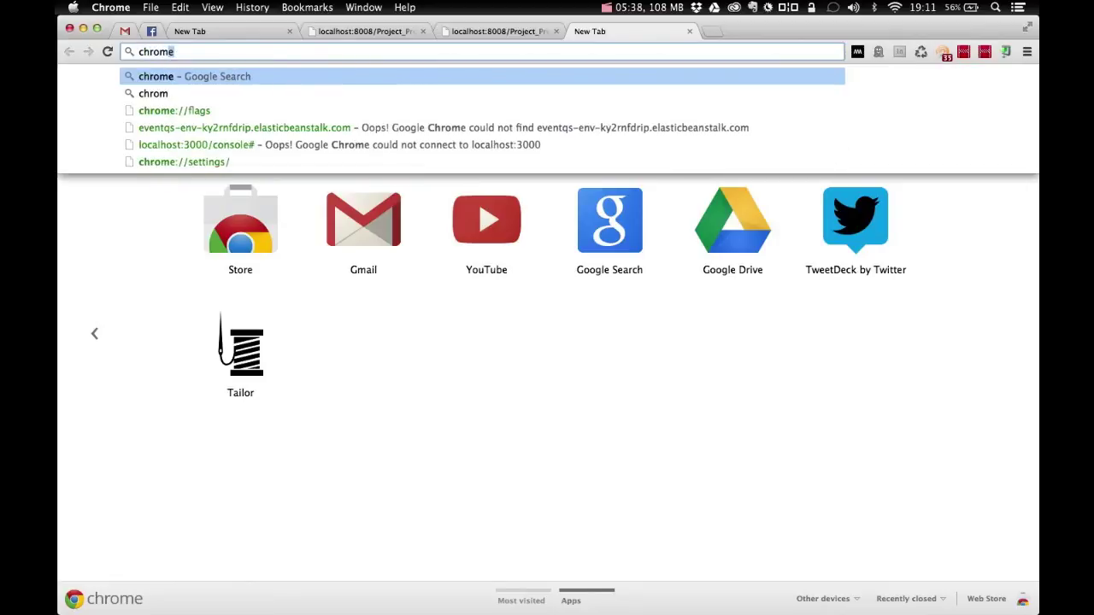
pyautogui.write('e')
pyautogui.press('Down')
pyautogui.press('Down')
pyautogui.press('Up')
pyautogui.press('Return')
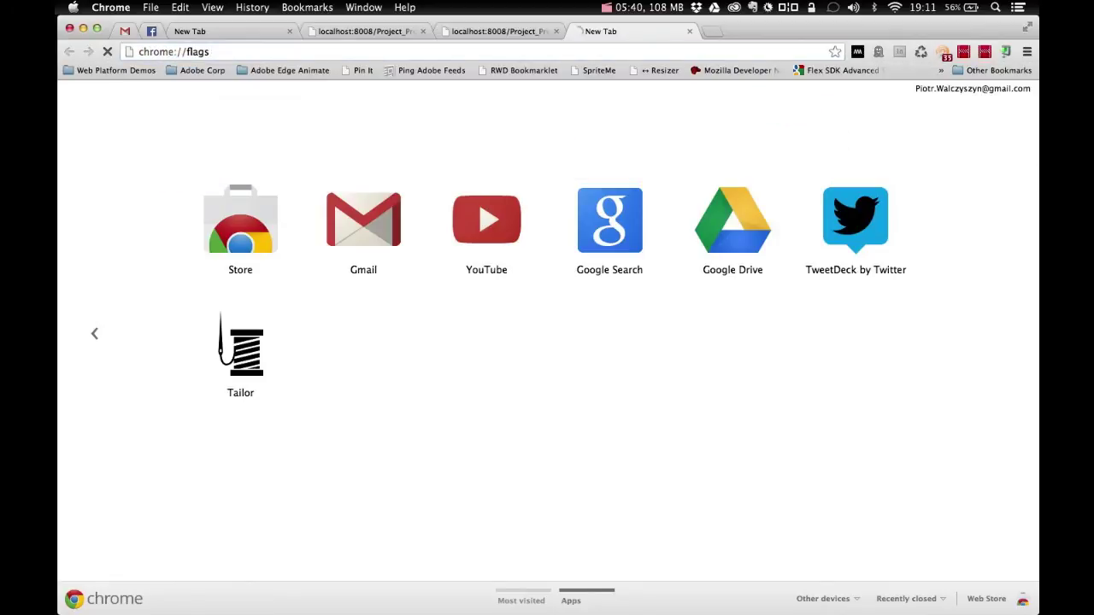
pyautogui.press('super+f')
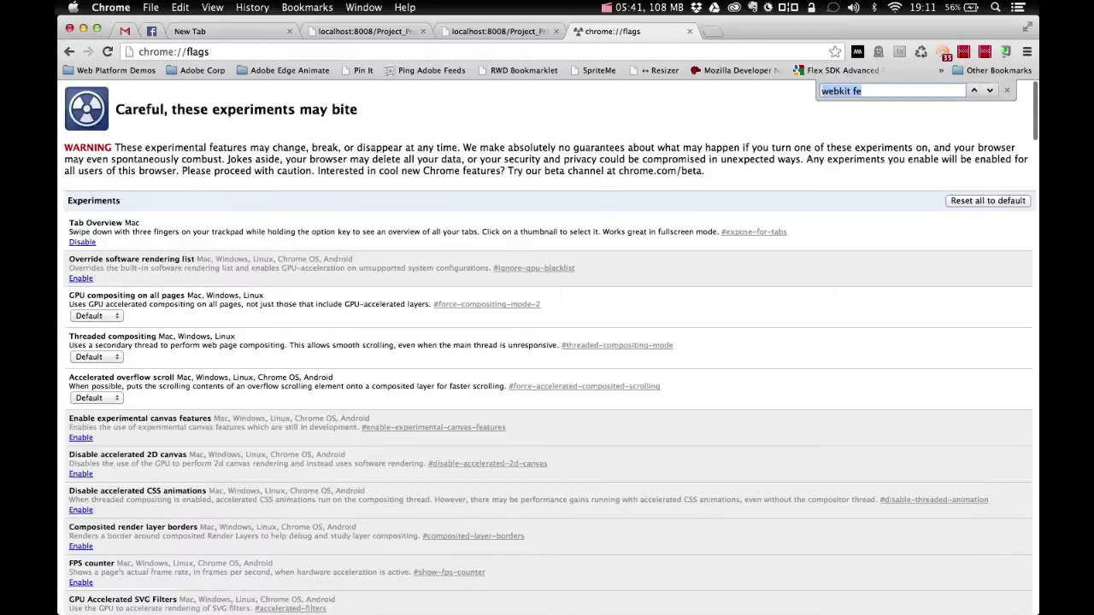
pyautogui.write('webkit')
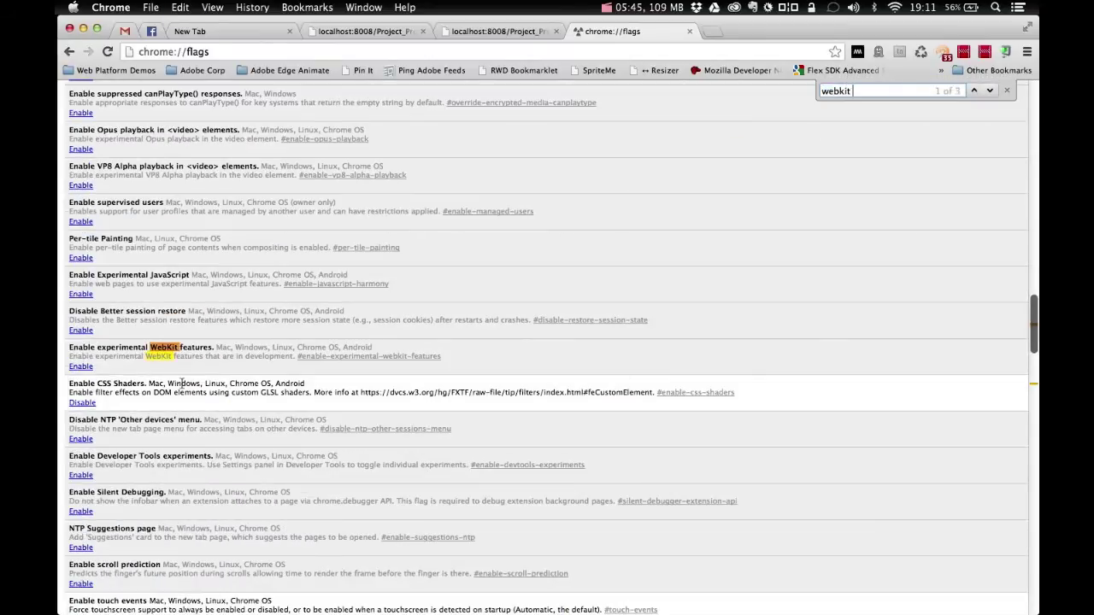
pyautogui.click(82, 366)
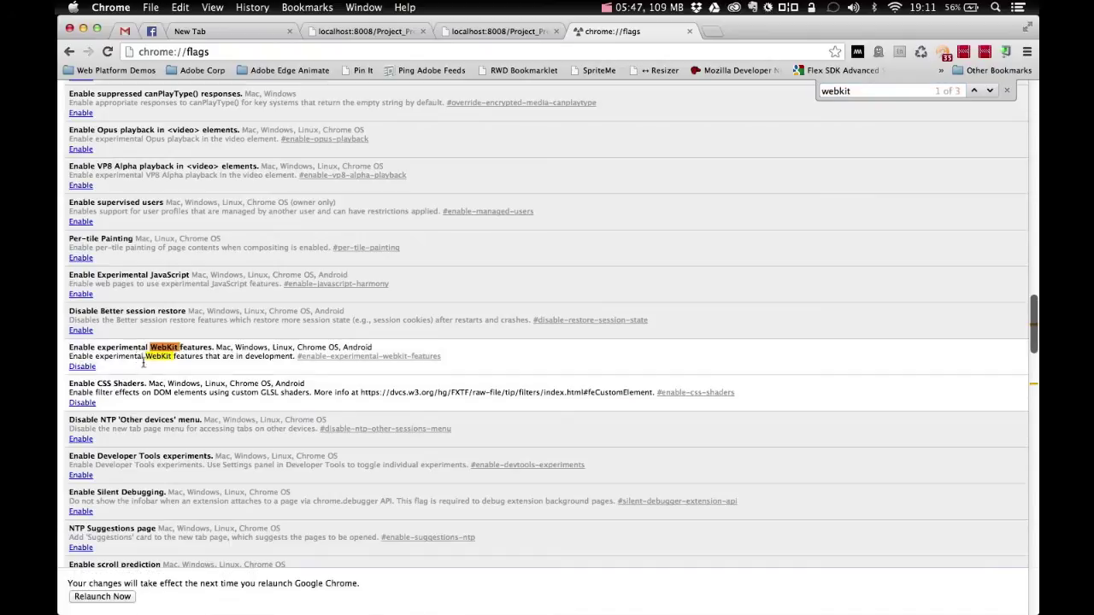